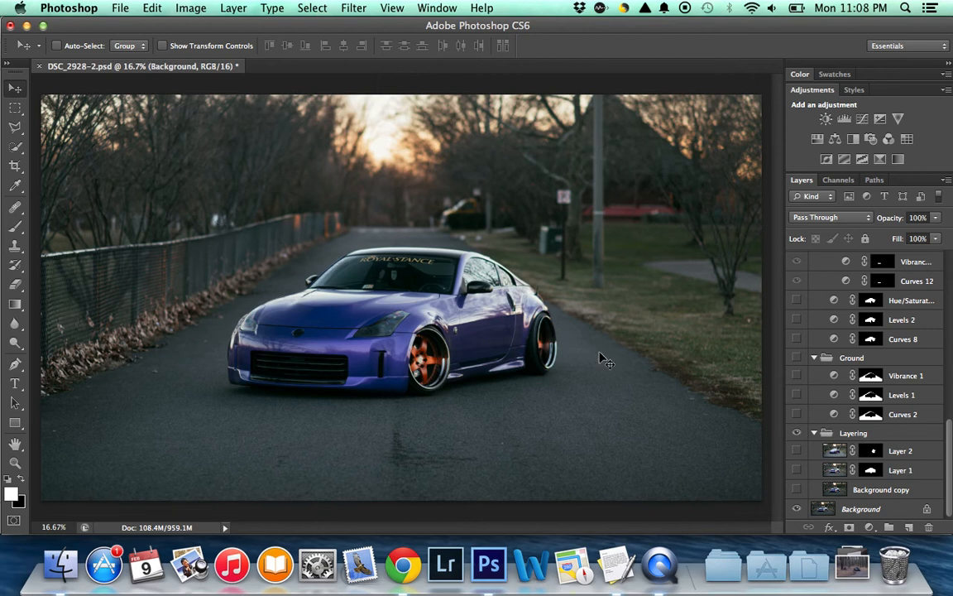
- Make Background copy, Layer 1 and Layer 2 in the Layering group visible, toggling the masked layers to compare their effect
click(797, 490)
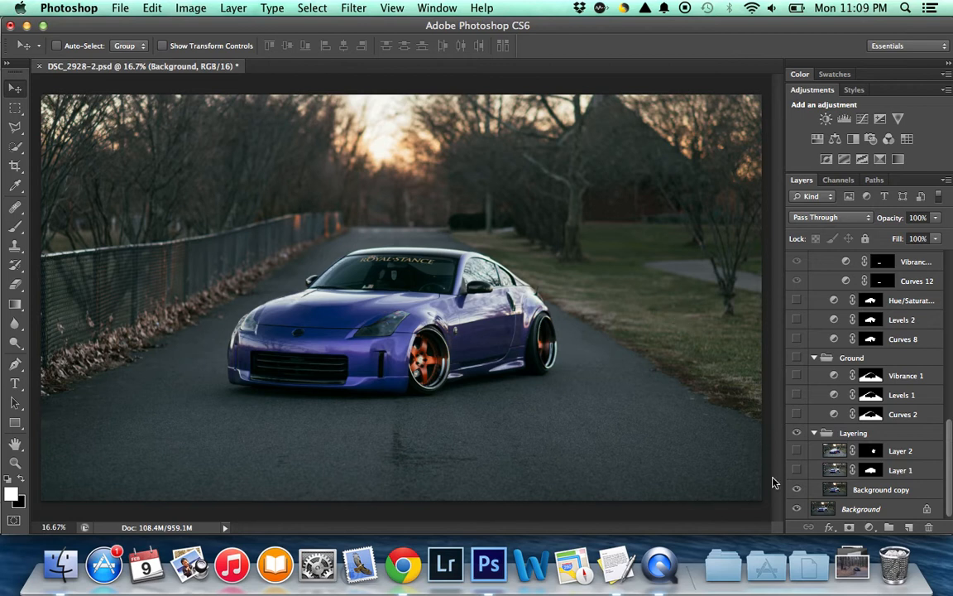
click(797, 471)
click(797, 471)
click(797, 471)
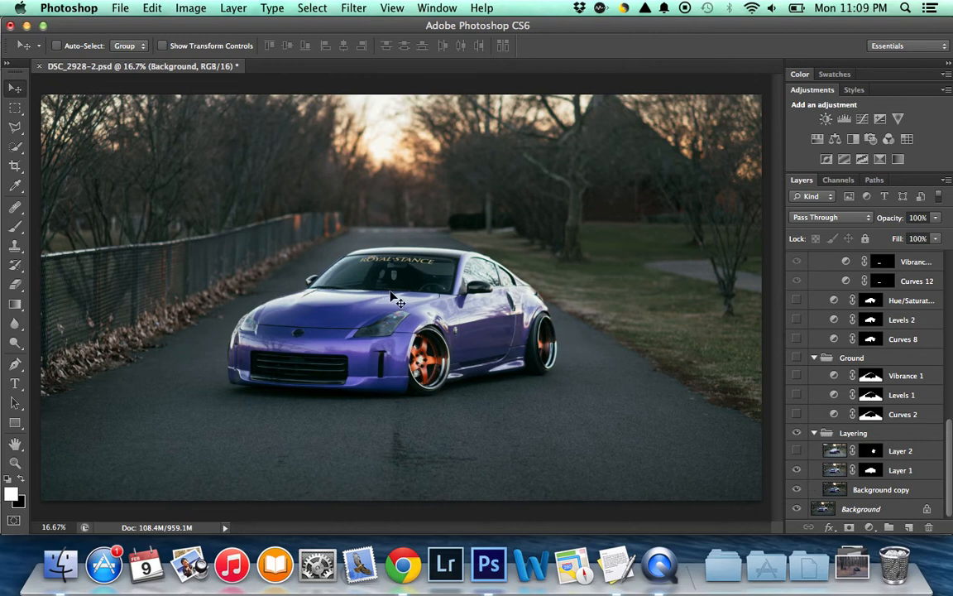
click(797, 470)
click(797, 470)
click(798, 452)
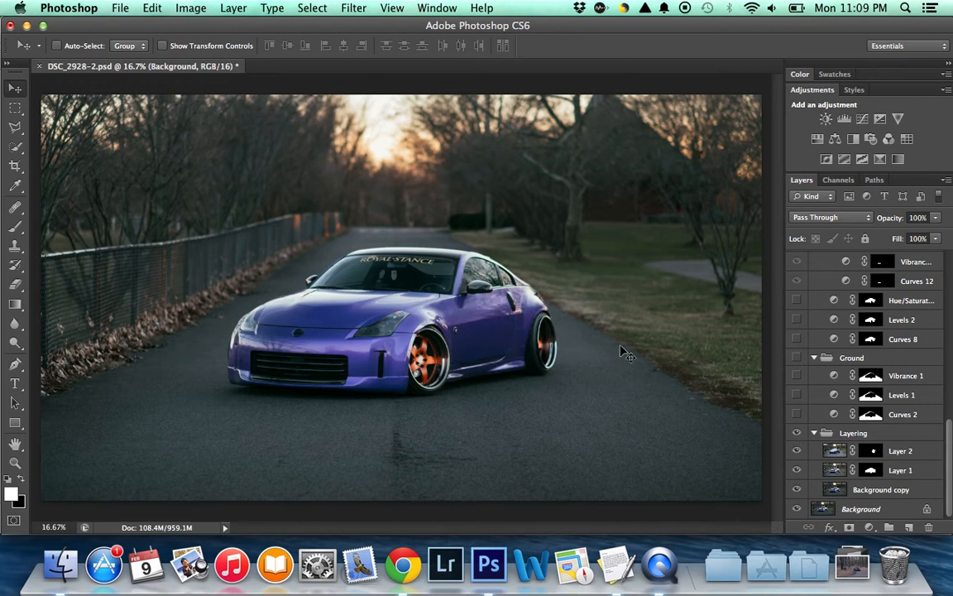
click(796, 451)
click(796, 451)
- Make the Curves 2, Levels 1 and Vibrance 1 adjustments in the Ground group visible
scroll(808, 420, up, 5)
scroll(808, 419, down, 4)
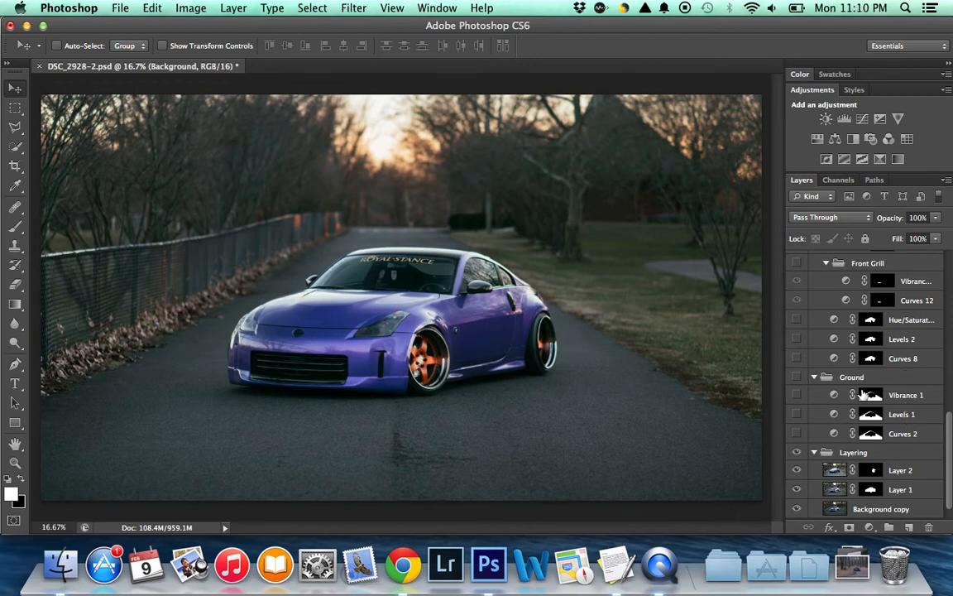
click(796, 434)
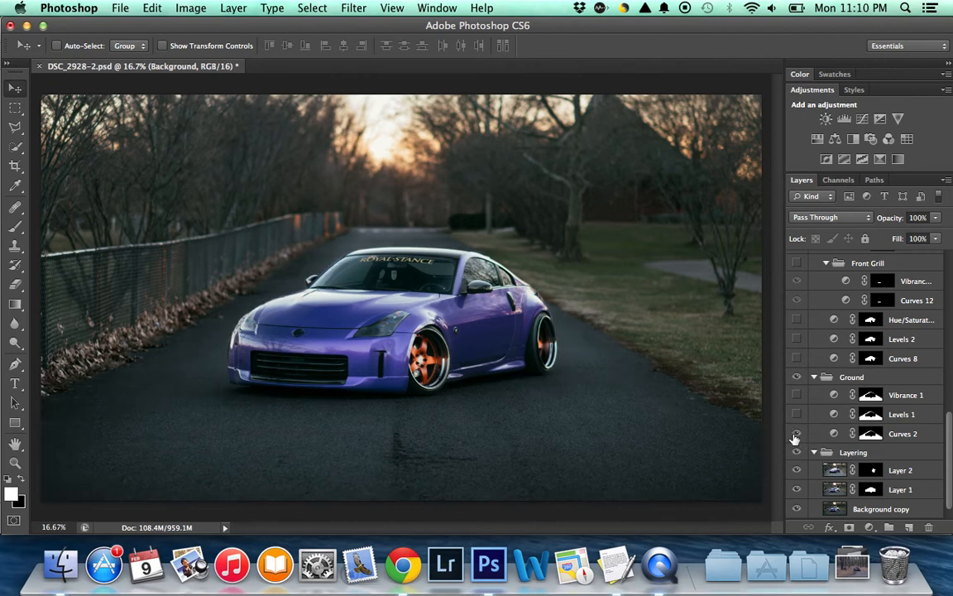
click(797, 414)
click(797, 396)
click(797, 396)
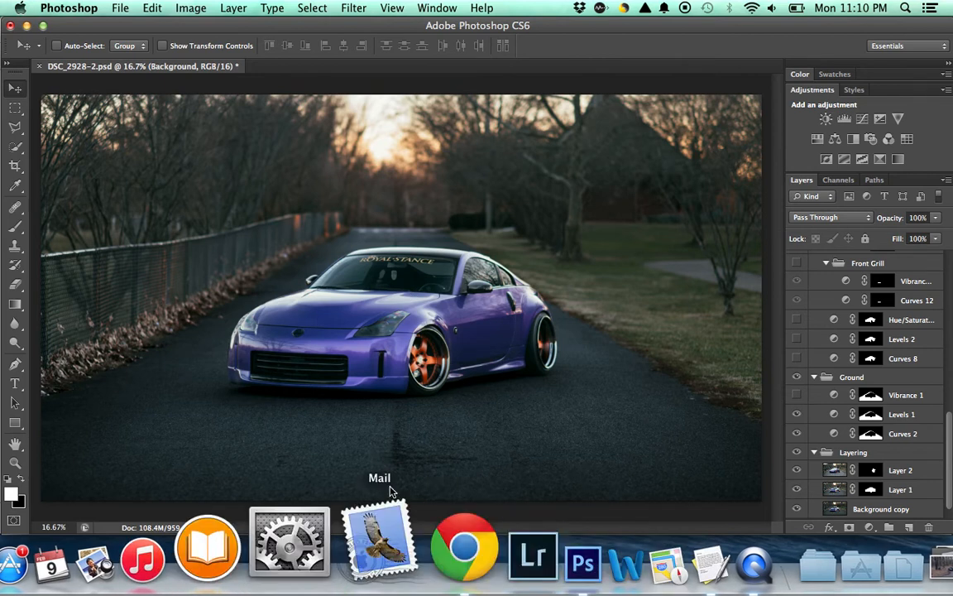
click(796, 395)
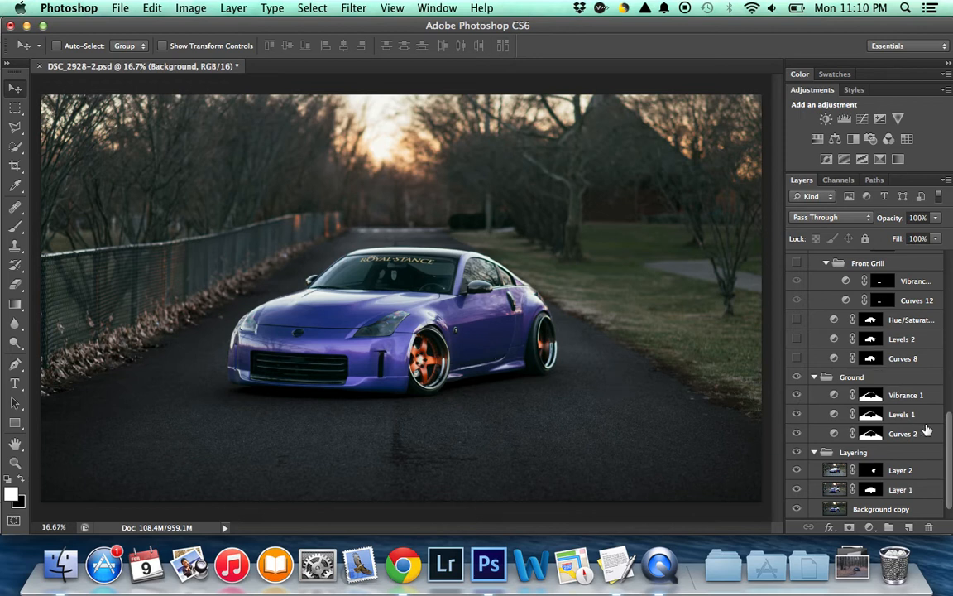
- Look through the layer stack above the Ground group, from the Car subgroups up to the Background group
scroll(922, 430, up, 3)
scroll(923, 430, down, 1)
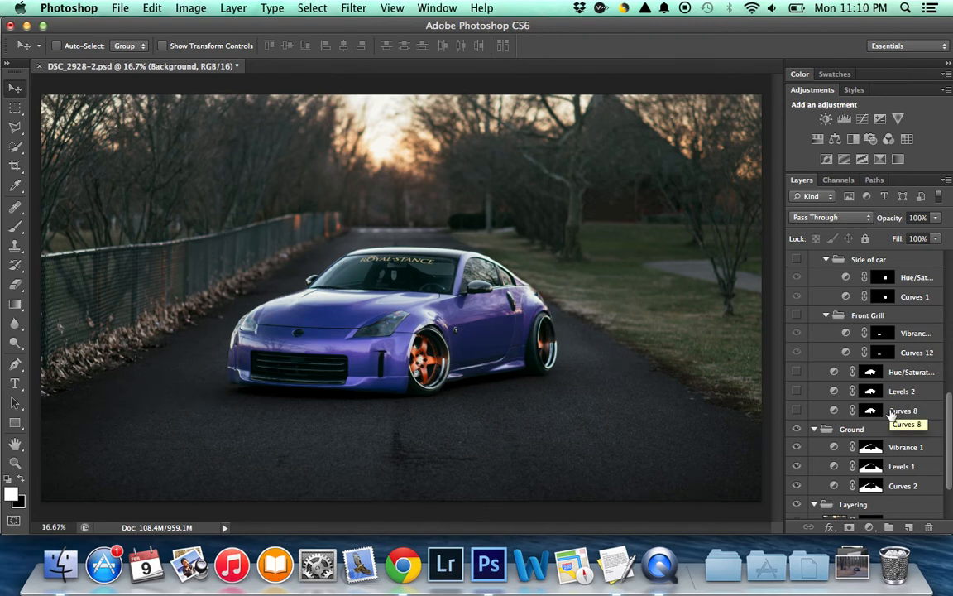
scroll(892, 414, up, 3)
scroll(892, 414, down, 4)
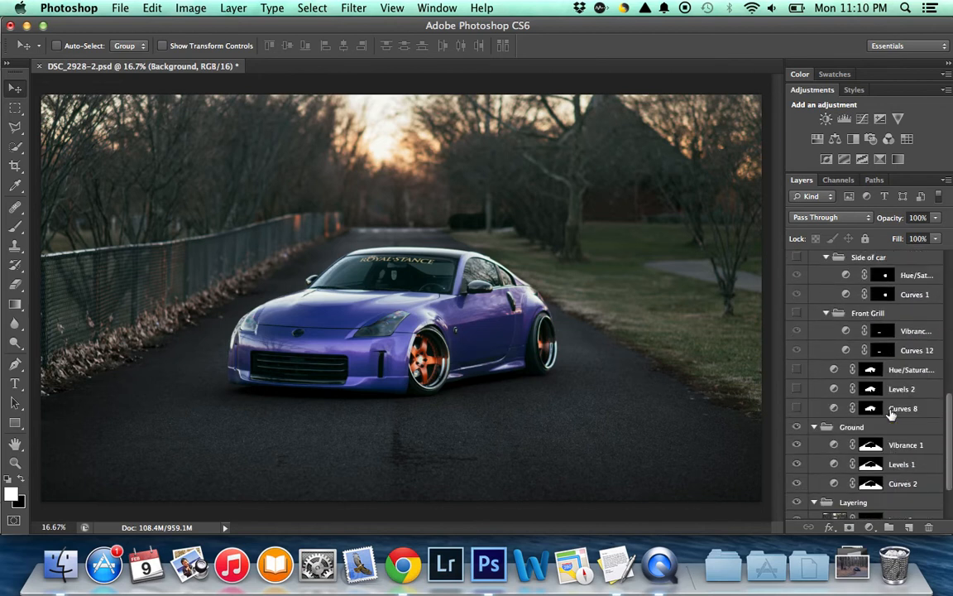
scroll(892, 414, up, 3)
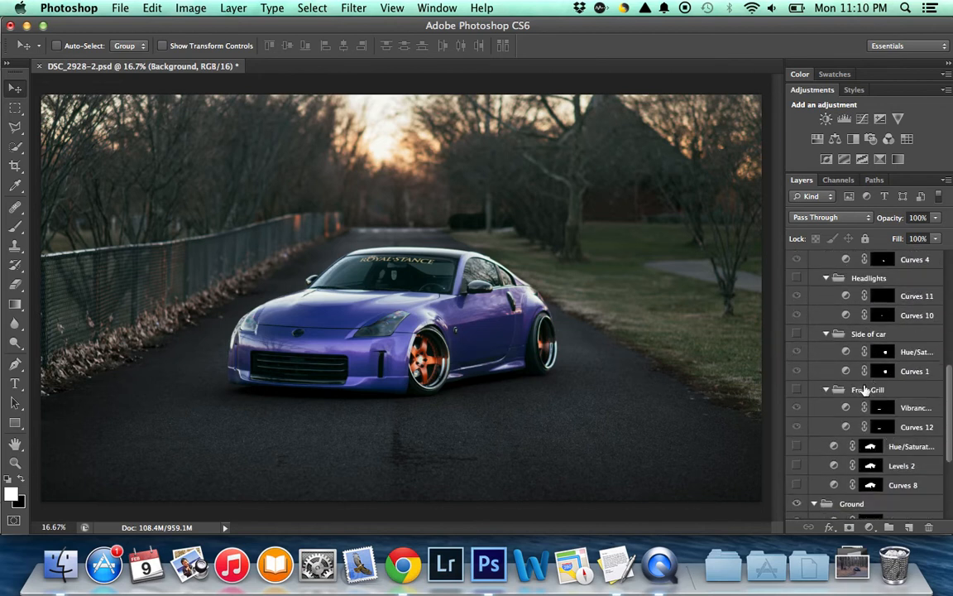
scroll(860, 372, up, 3)
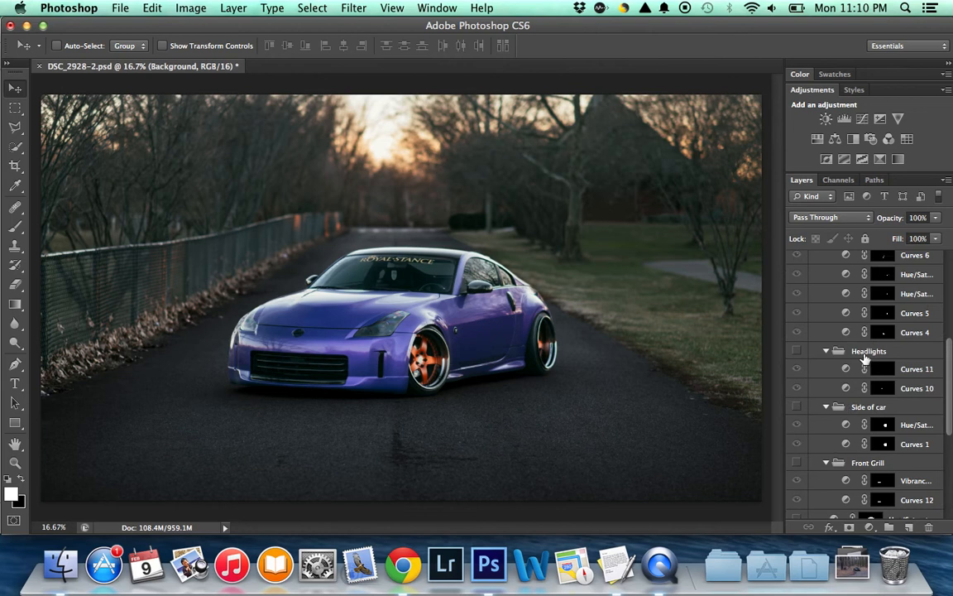
scroll(865, 381, up, 5)
scroll(866, 405, down, 3)
scroll(866, 406, up, 2)
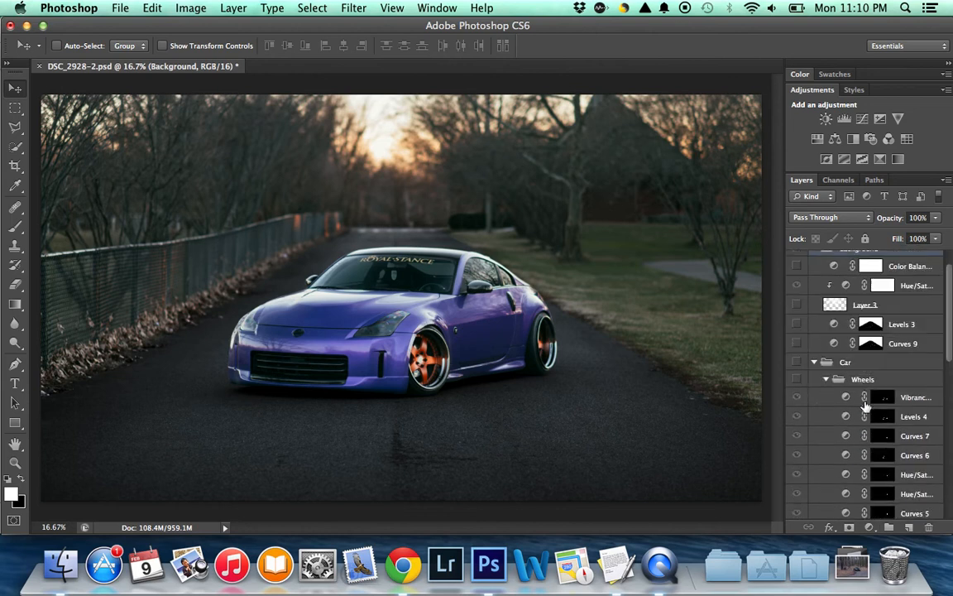
scroll(865, 406, down, 1)
scroll(864, 405, up, 2)
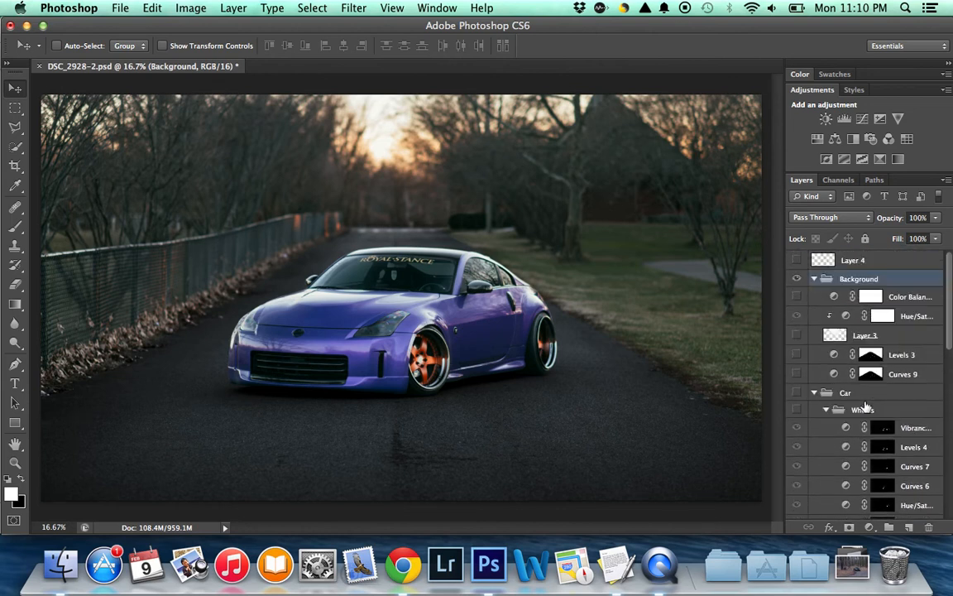
scroll(844, 393, down, 10)
scroll(819, 380, up, 2)
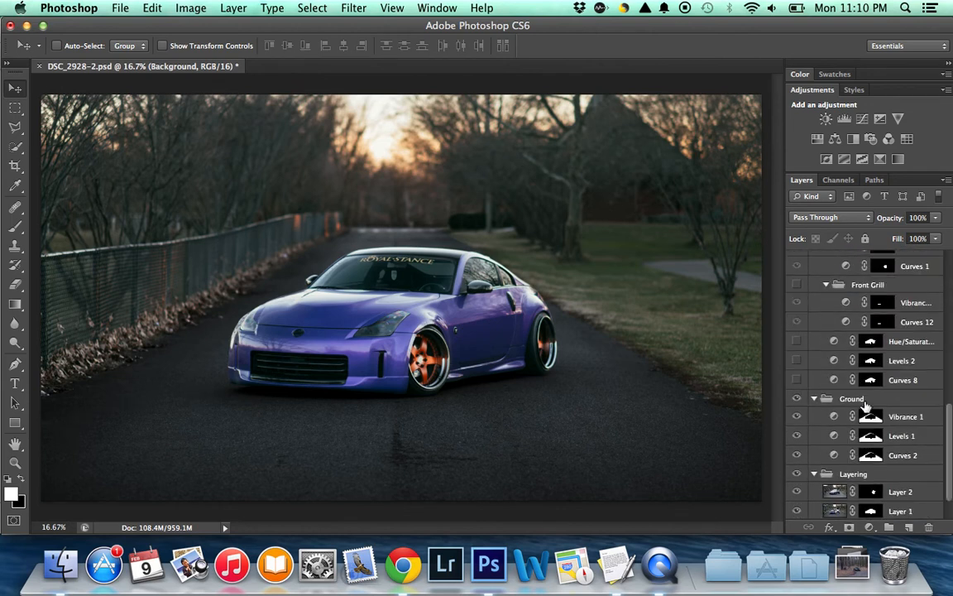
- Make the car's Curves 8, Levels 2 and Hue/Saturation adjustments visible, comparing the car with and without Hue/Saturation
click(798, 382)
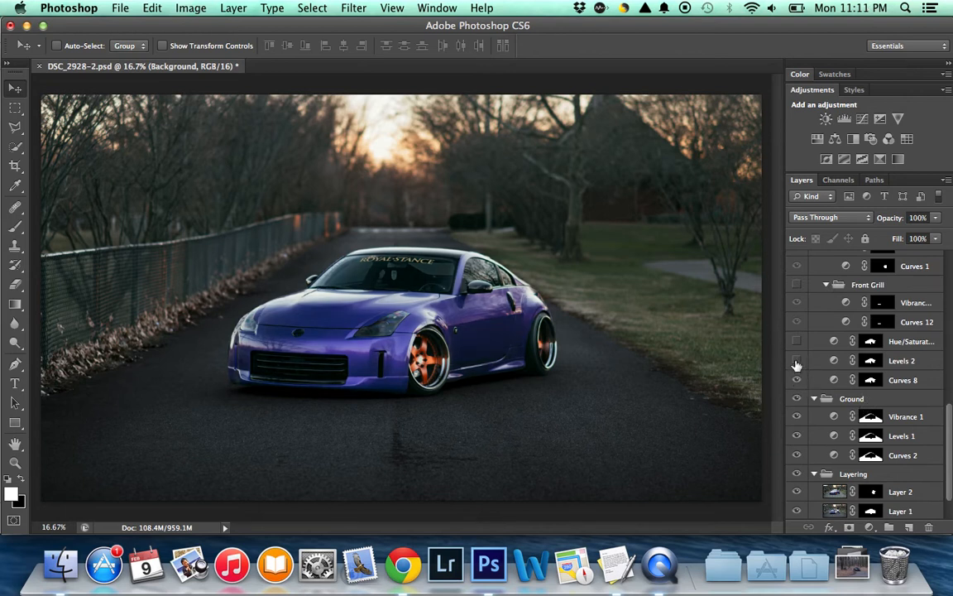
click(796, 362)
click(797, 341)
click(797, 342)
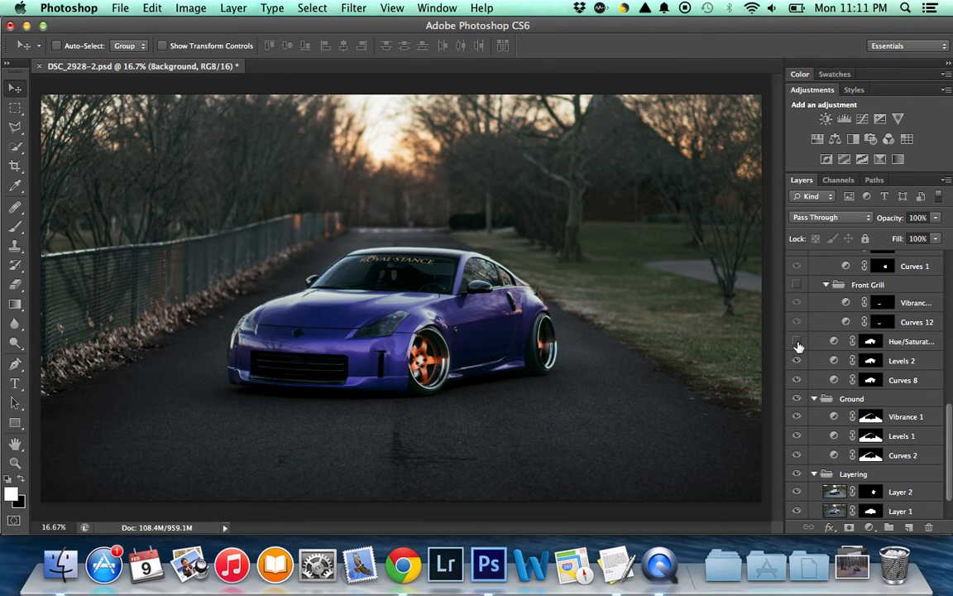
click(798, 342)
click(798, 343)
click(798, 343)
- Make the Front Grill group visible and inspect the curve of its Curves 12 adjustment
scroll(861, 378, up, 3)
click(797, 361)
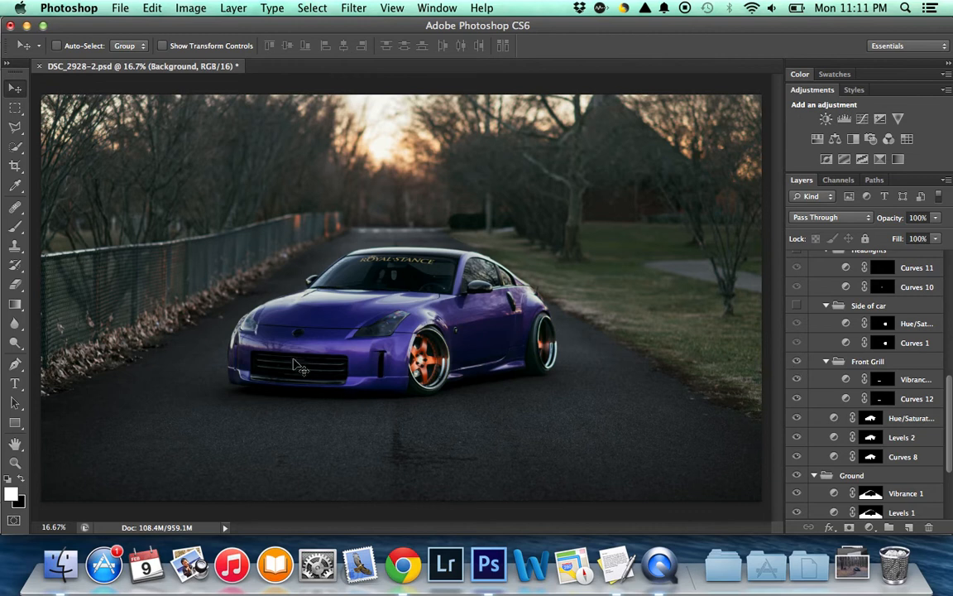
double_click(847, 400)
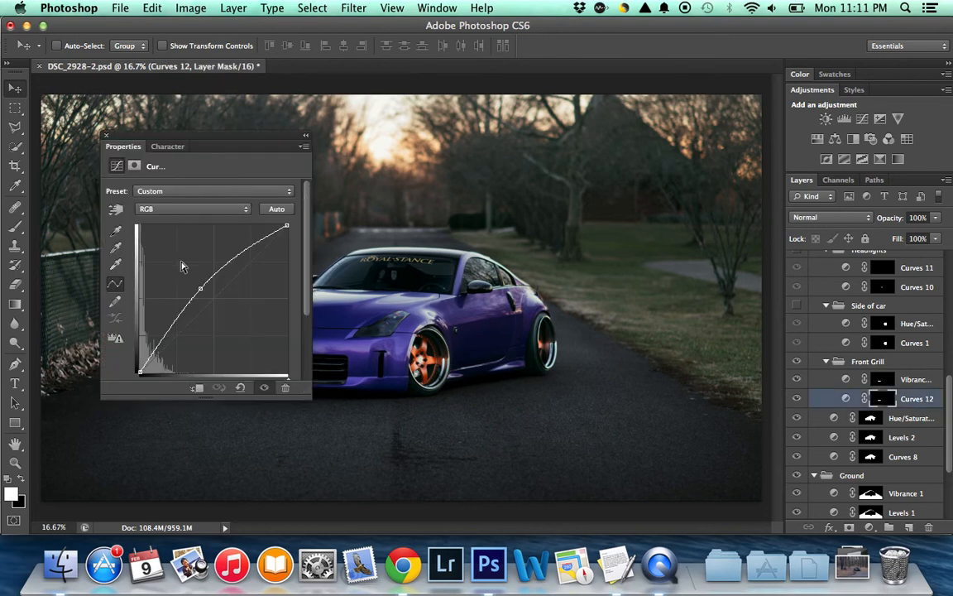
click(105, 137)
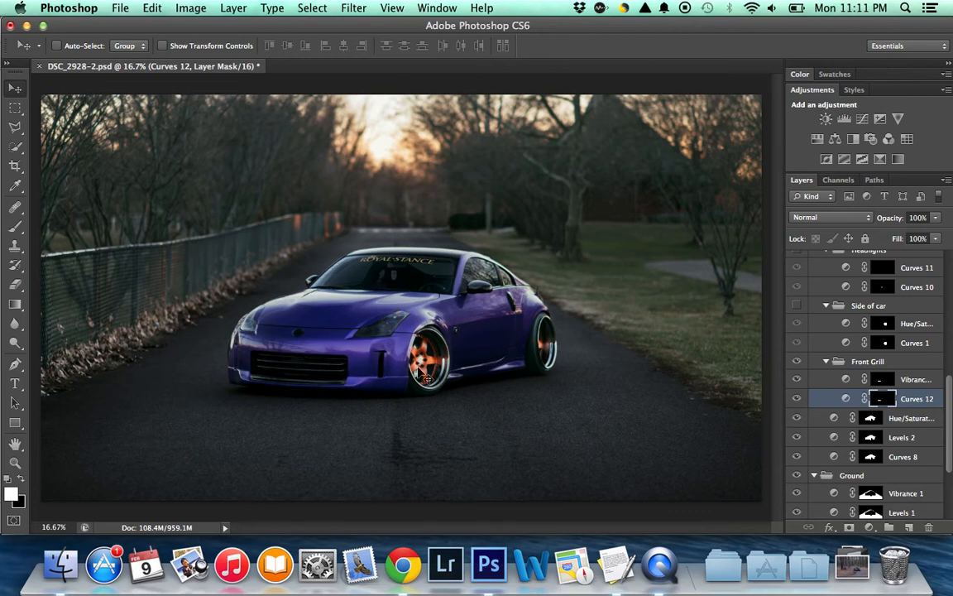
- Compare the front grille at 100% magnification with the Front Grill group's Vibrance adjustment hidden and shown
click(796, 382)
key(super+equal)
key(super+equal)
key(super+equal)
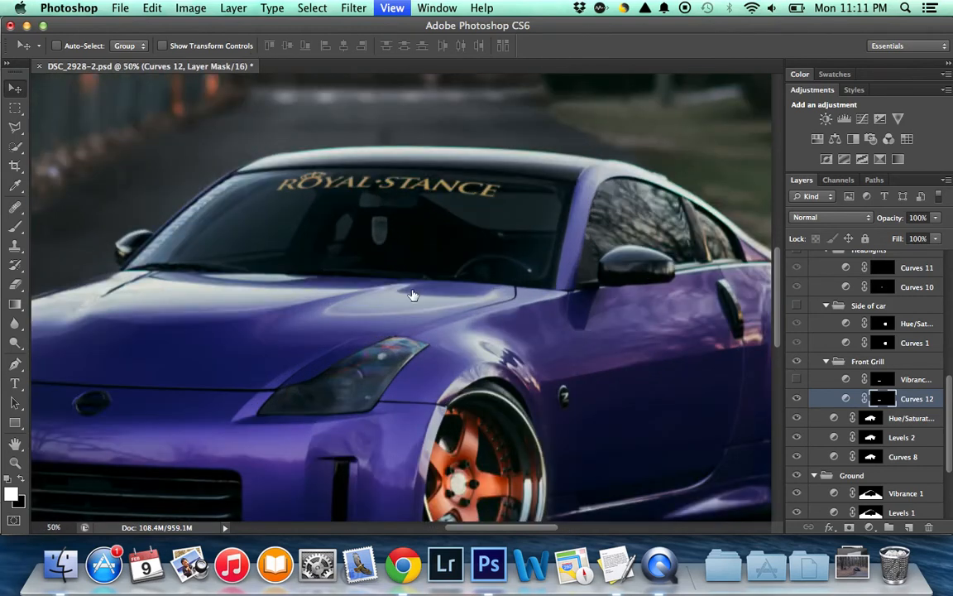
key(super+equal)
key(super+equal)
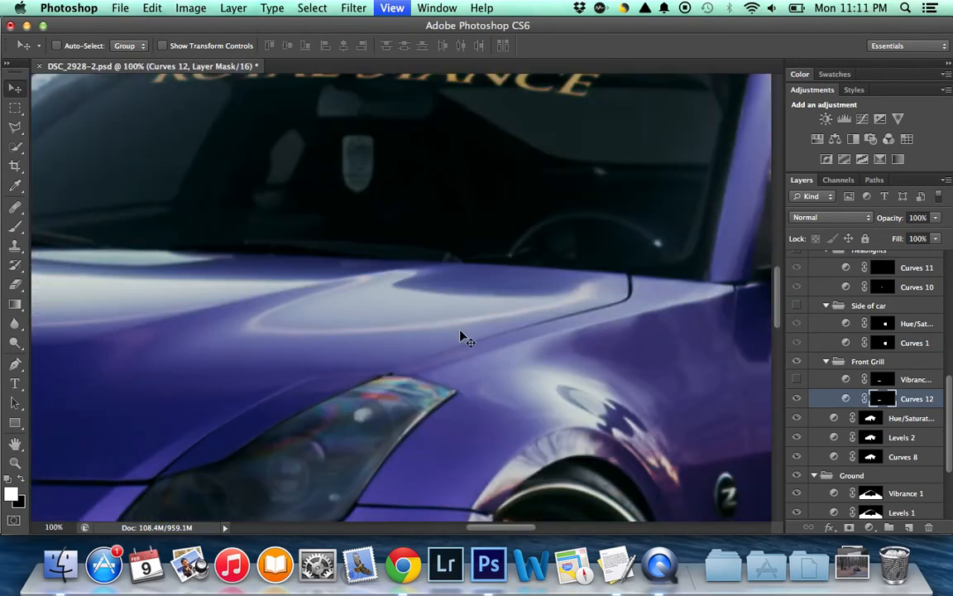
scroll(460, 336, down, 10)
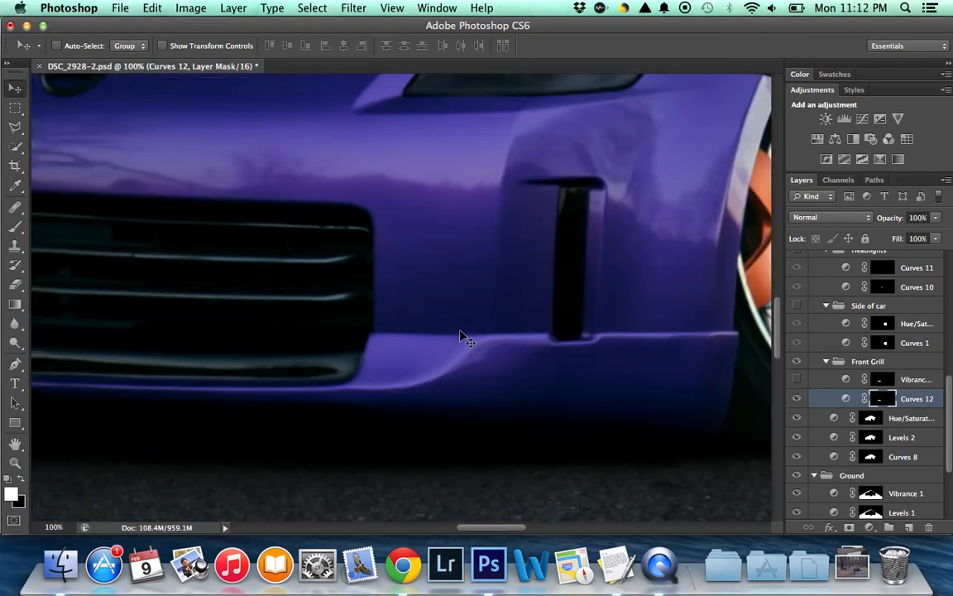
scroll(461, 336, down, 5)
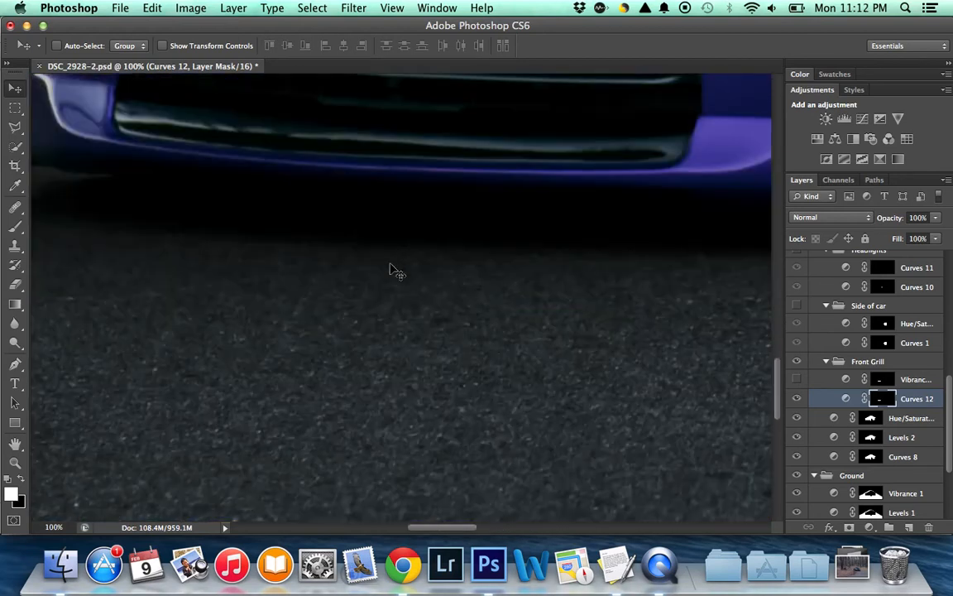
scroll(398, 260, up, 4)
scroll(398, 261, left, 6)
scroll(398, 271, up, 5)
scroll(395, 272, down, 4)
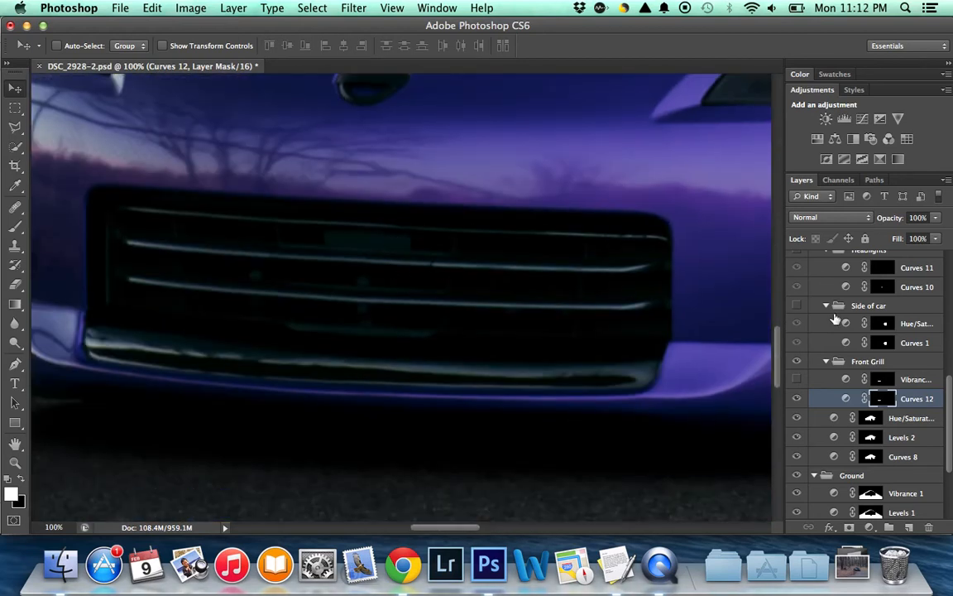
click(797, 379)
click(797, 379)
- Make the Side of car and Headlights groups visible while viewing the whole photo
key(super+minus)
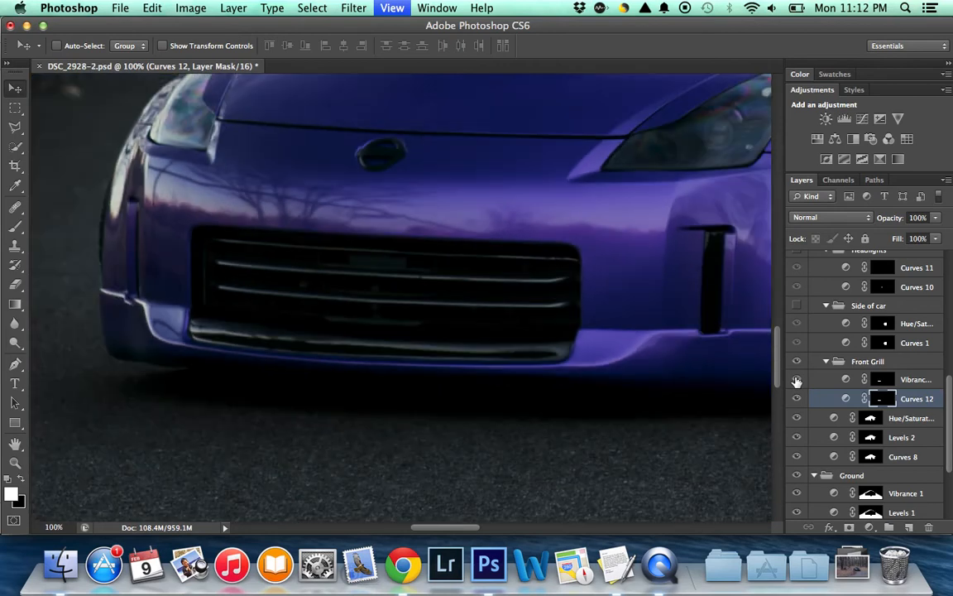
key(super+minus)
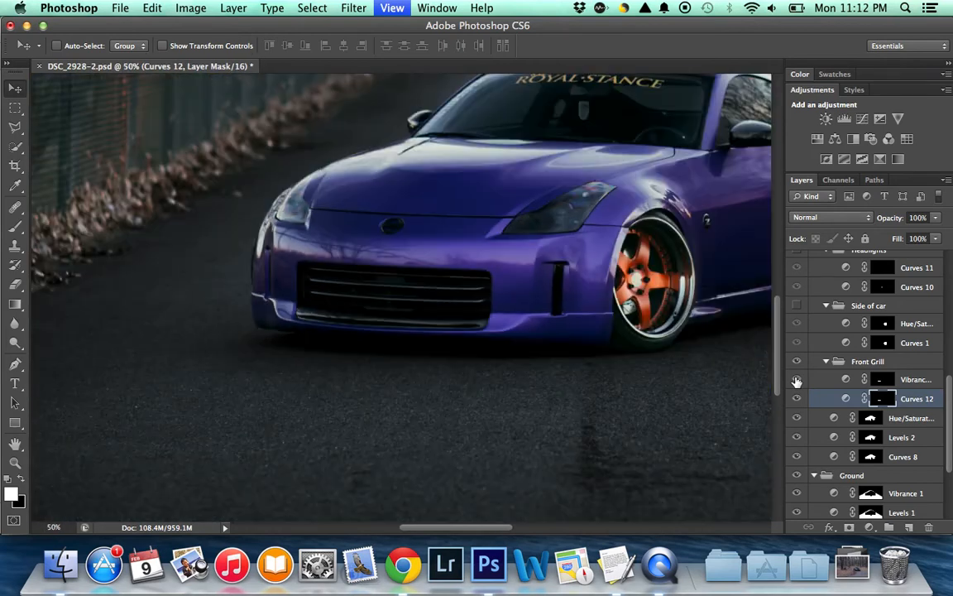
key(super+minus)
key(super+minus)
key(super+minus)
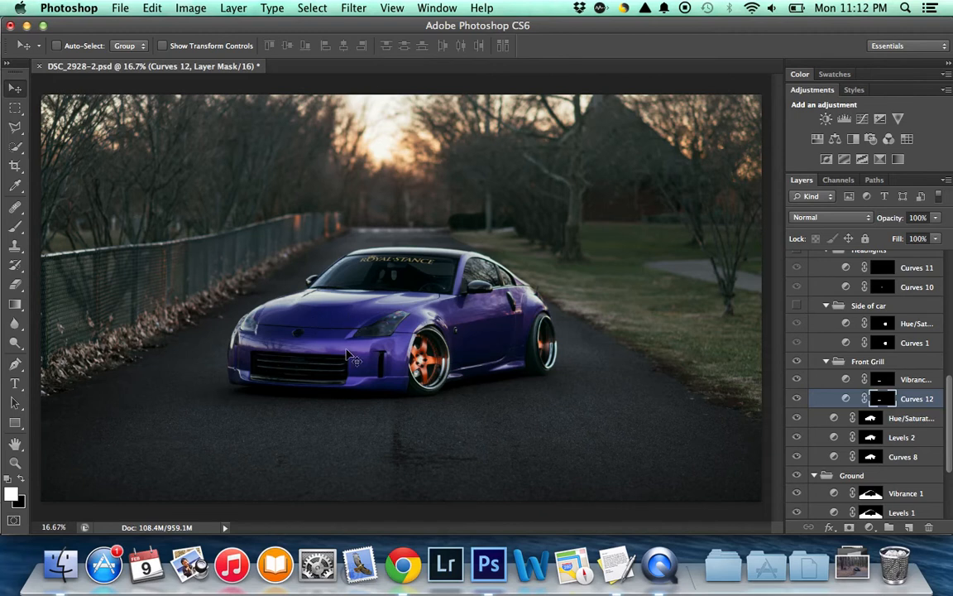
click(798, 305)
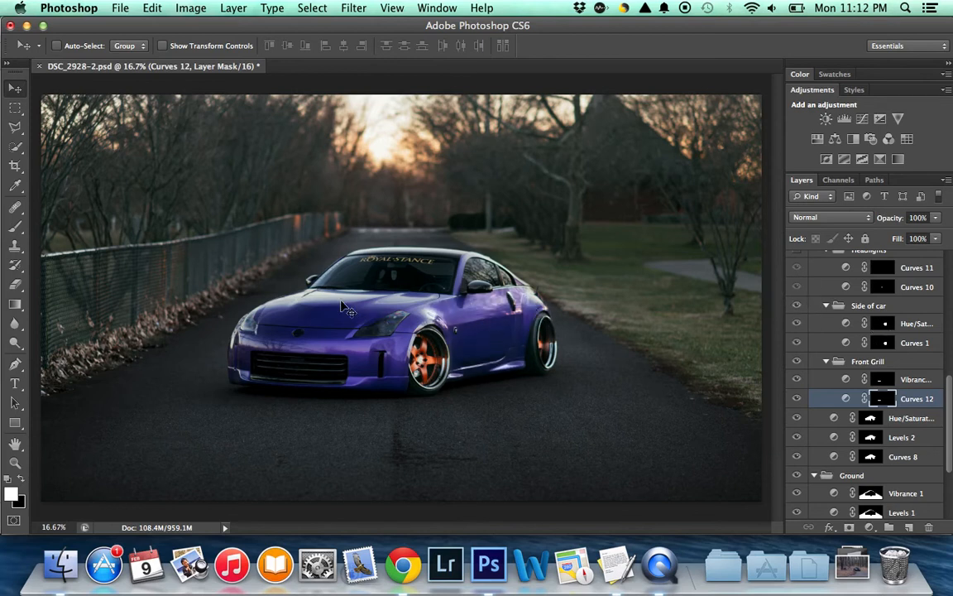
scroll(876, 322, up, 5)
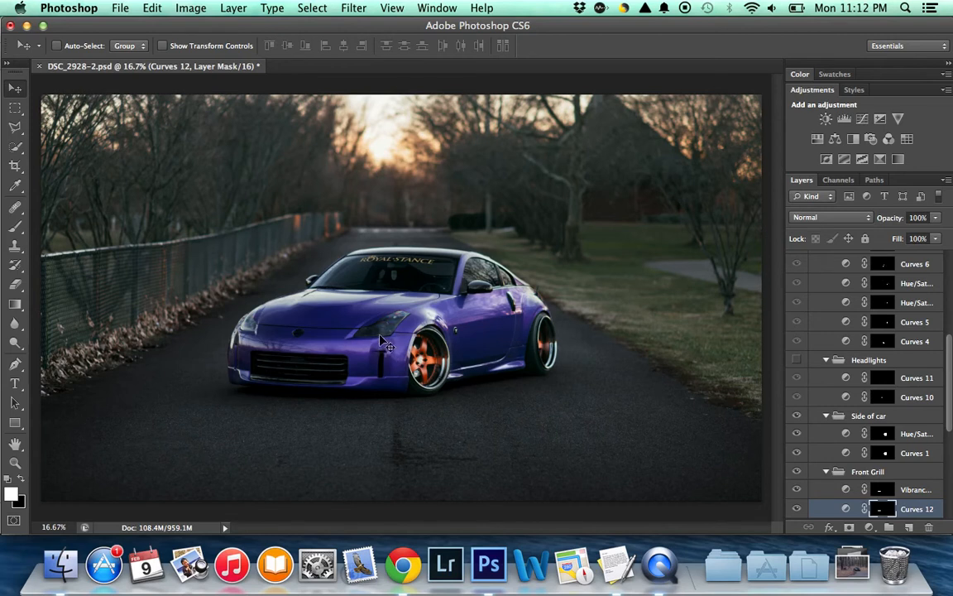
click(797, 362)
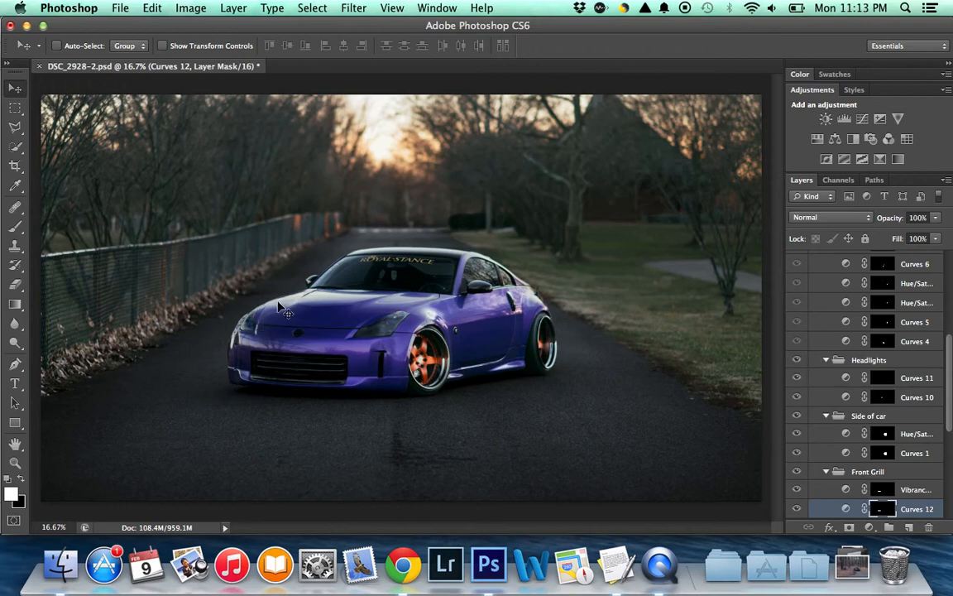
click(247, 323)
- Make the Wheels group visible, toggling it off and on to compare the rims
scroll(799, 364, up, 5)
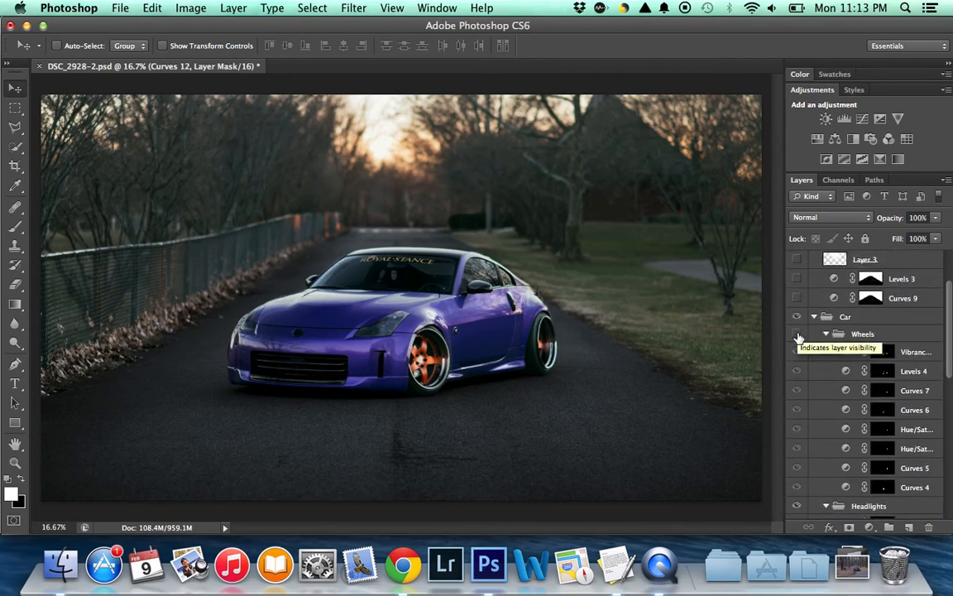
scroll(799, 336, down, 3)
scroll(798, 337, up, 3)
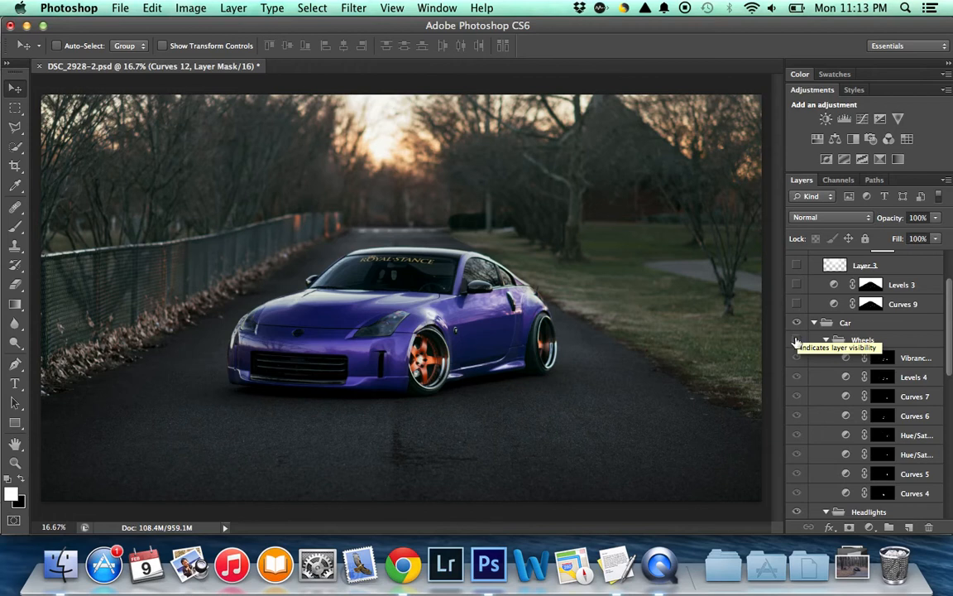
click(796, 340)
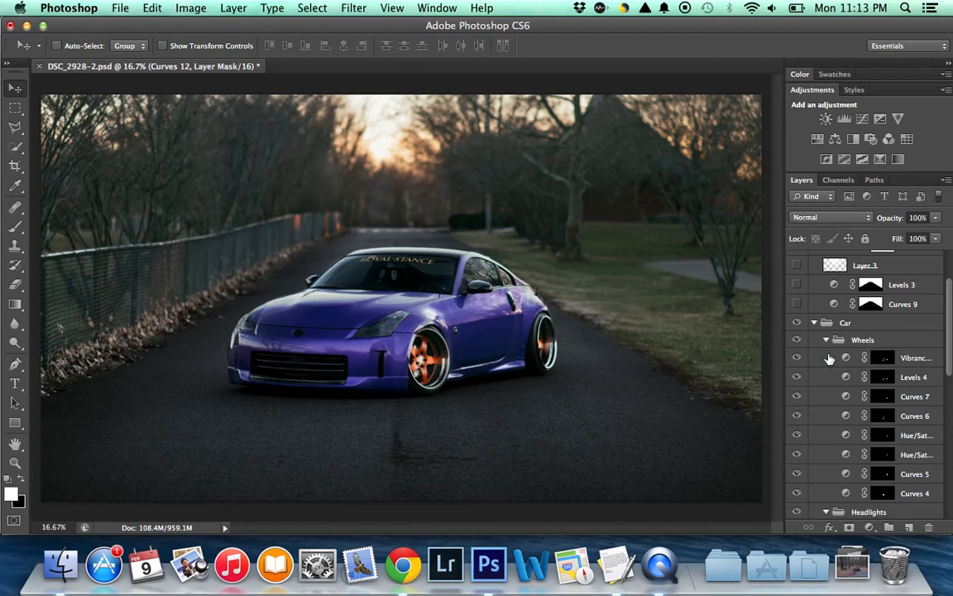
click(796, 338)
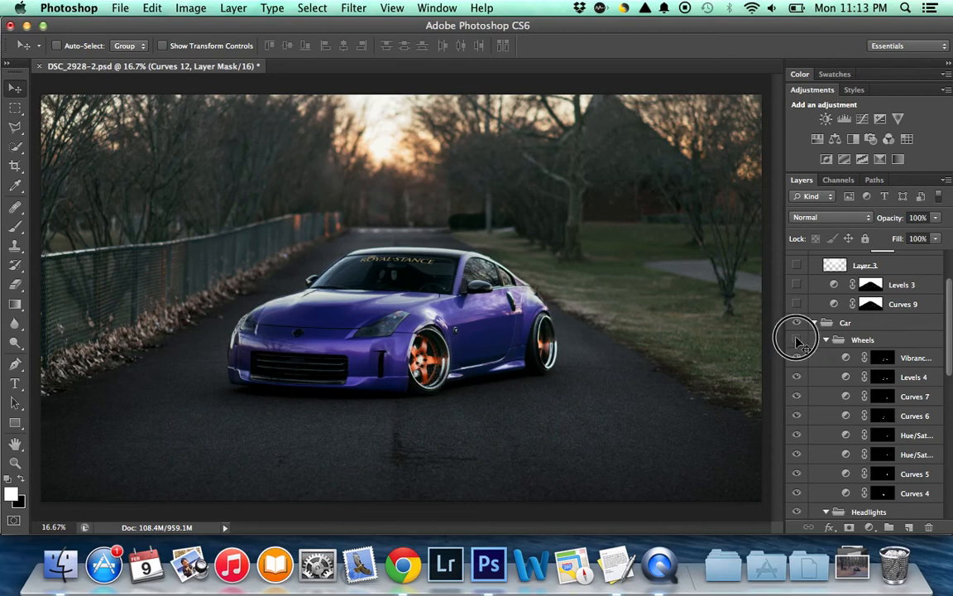
click(796, 339)
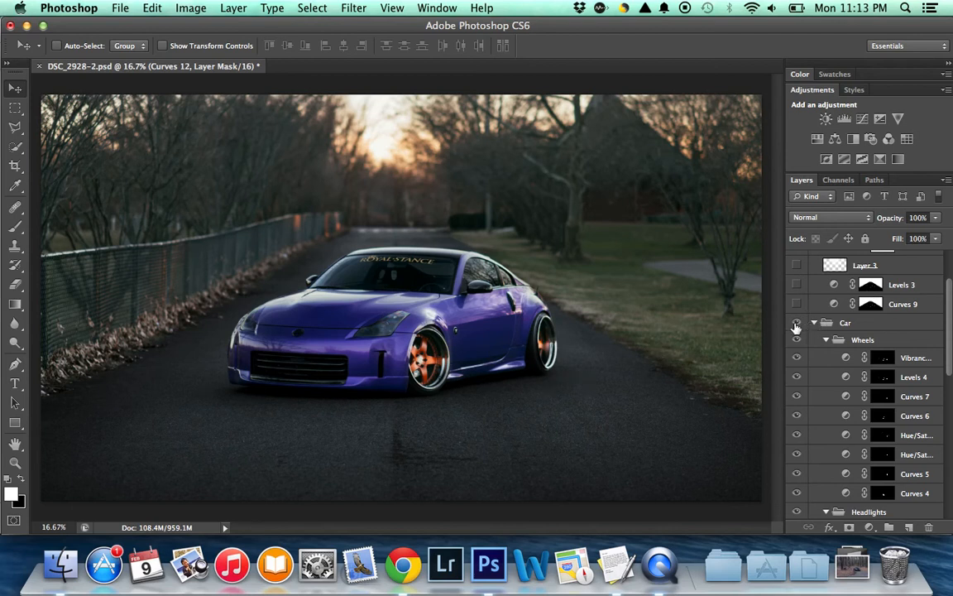
- Collapse the Wheels, Headlights, Side of car and Front Grill groups inside the Car group
scroll(795, 324, down, 10)
scroll(795, 326, up, 10)
scroll(795, 326, down, 3)
scroll(796, 326, up, 2)
click(826, 315)
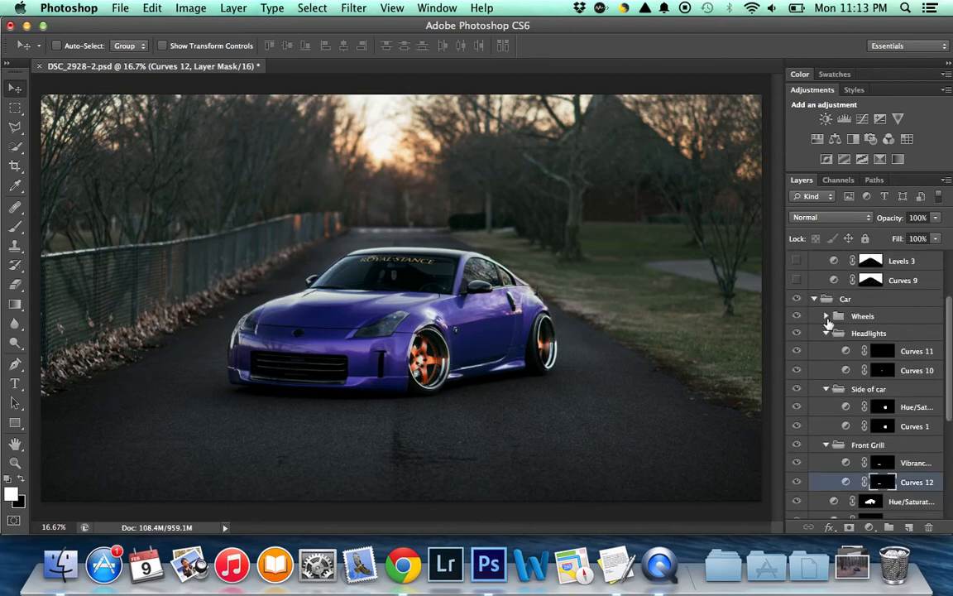
click(826, 333)
click(826, 350)
click(826, 368)
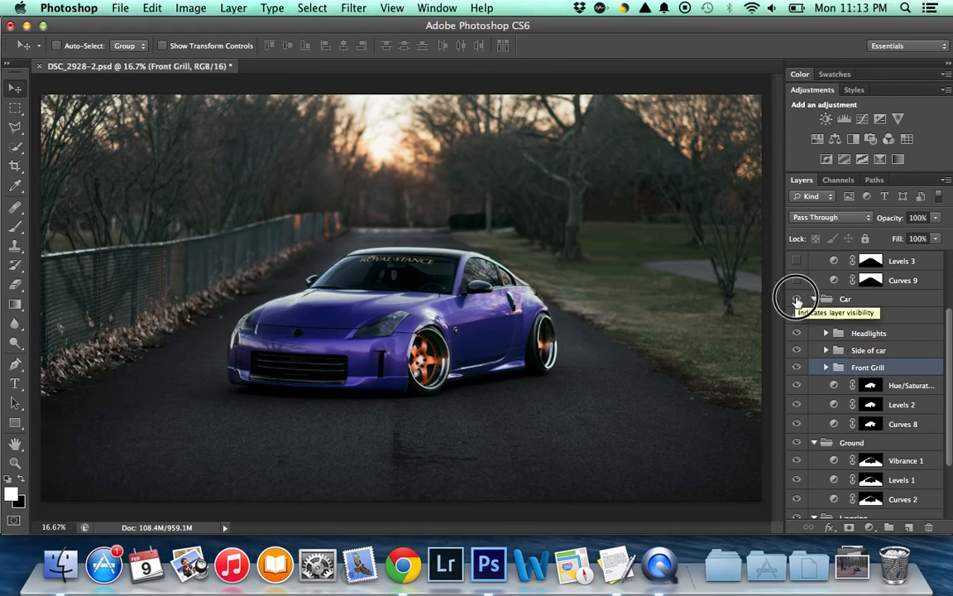
- Compare the photo with the Car, Ground and Layering groups hidden and shown one at a time
click(797, 301)
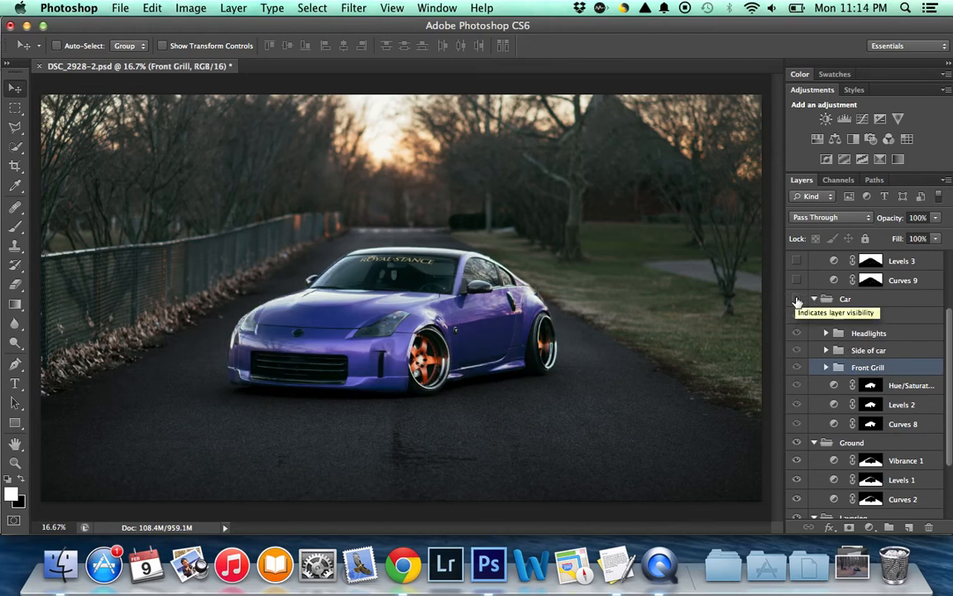
click(799, 300)
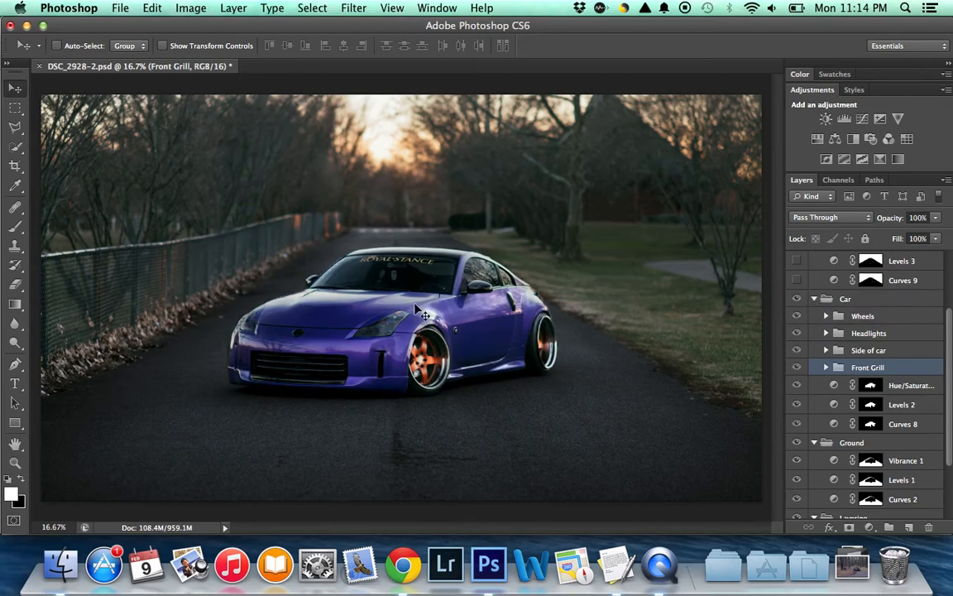
scroll(827, 372, down, 3)
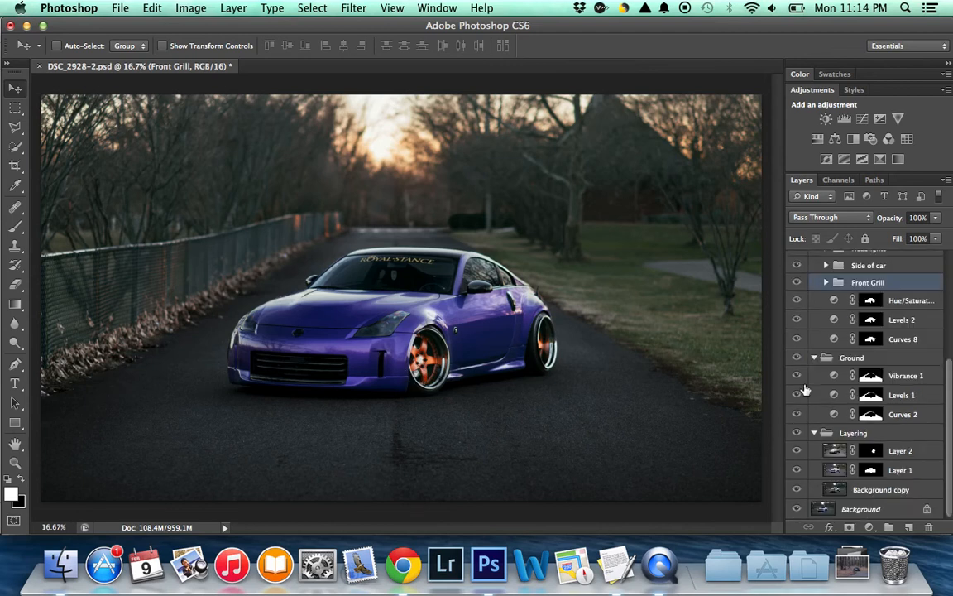
click(796, 358)
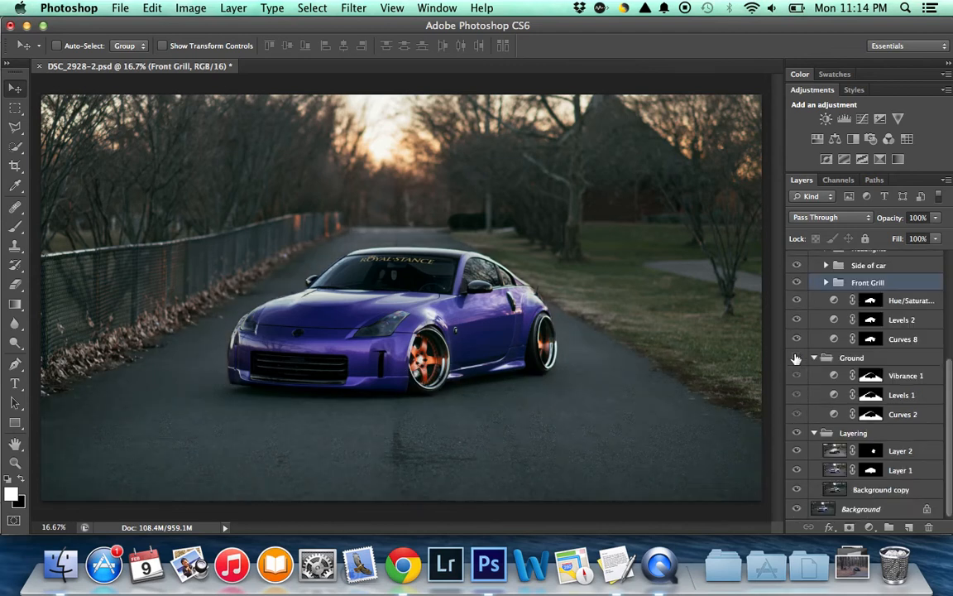
click(796, 357)
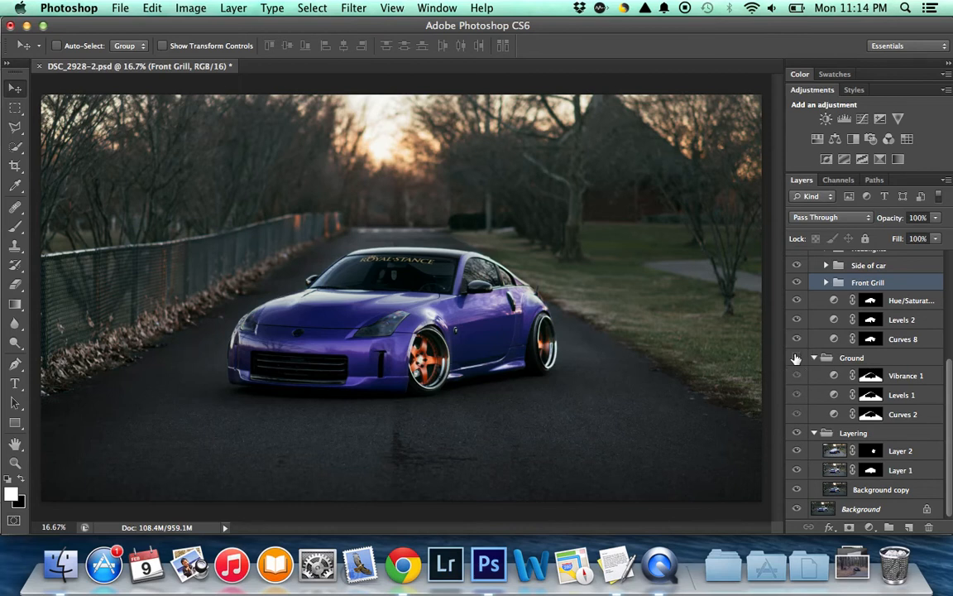
click(796, 358)
click(796, 358)
click(797, 434)
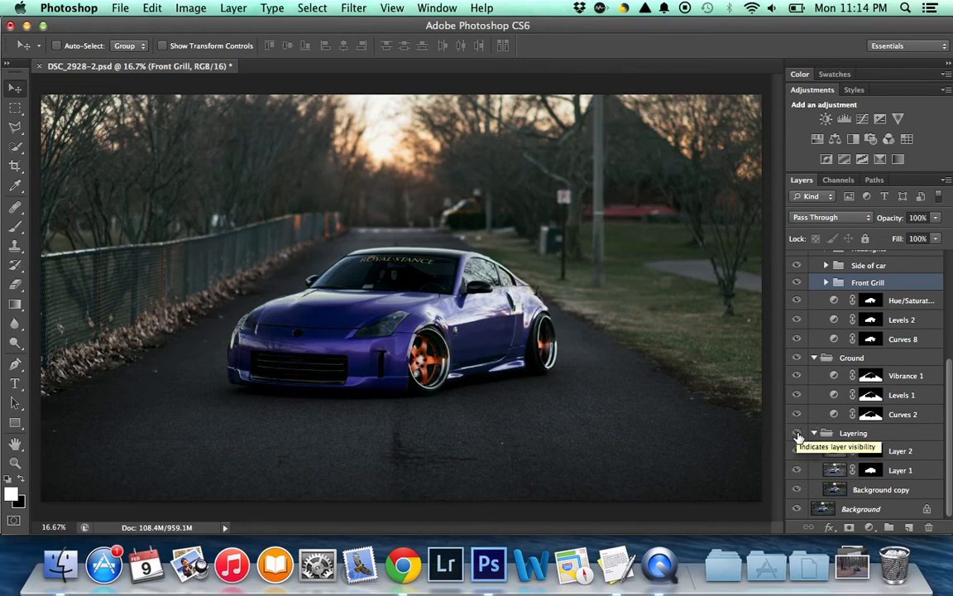
click(797, 435)
- Make the Curves 9 and Levels 3 adjustments in the Background group visible
scroll(811, 423, up, 10)
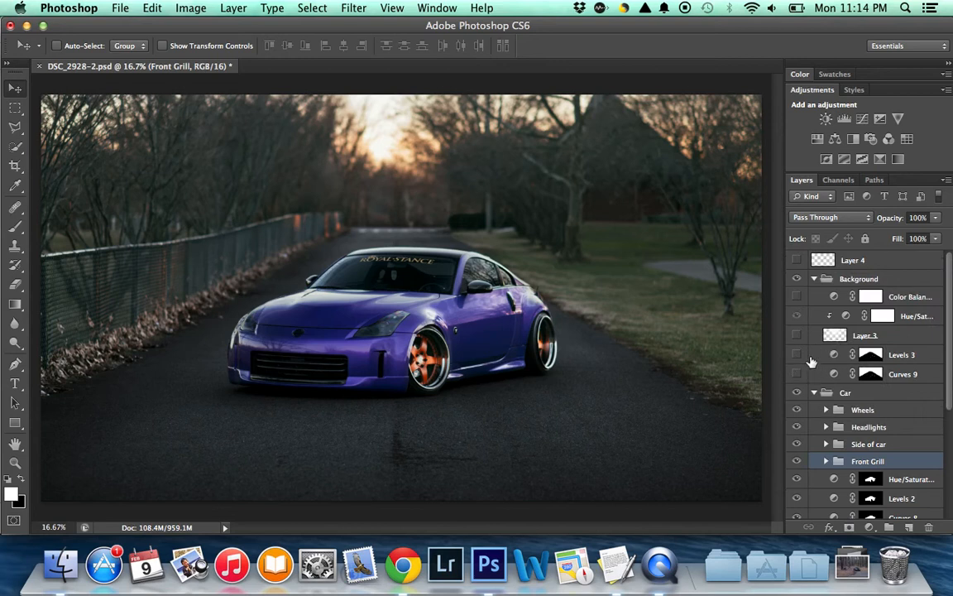
scroll(811, 362, down, 10)
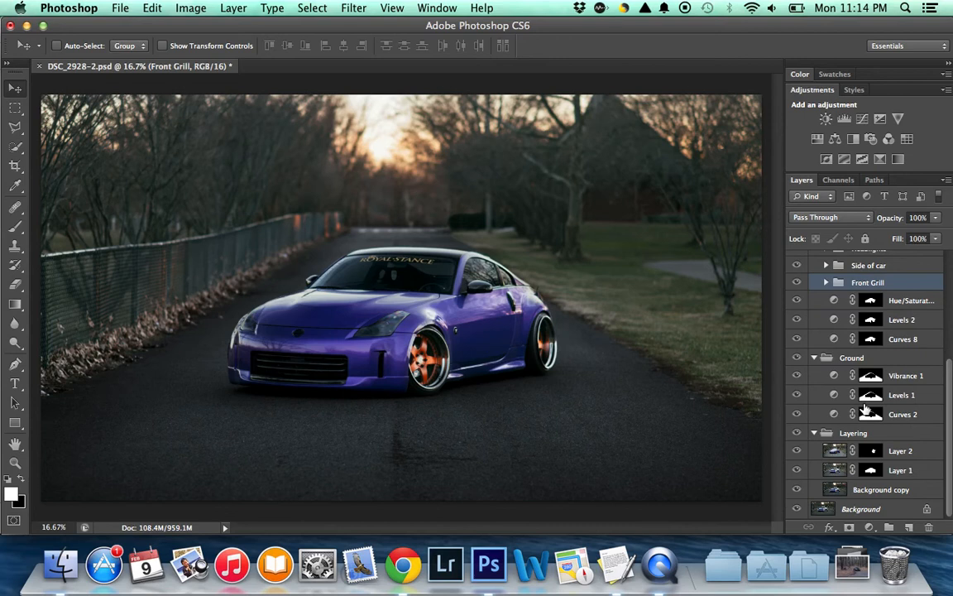
scroll(866, 409, up, 10)
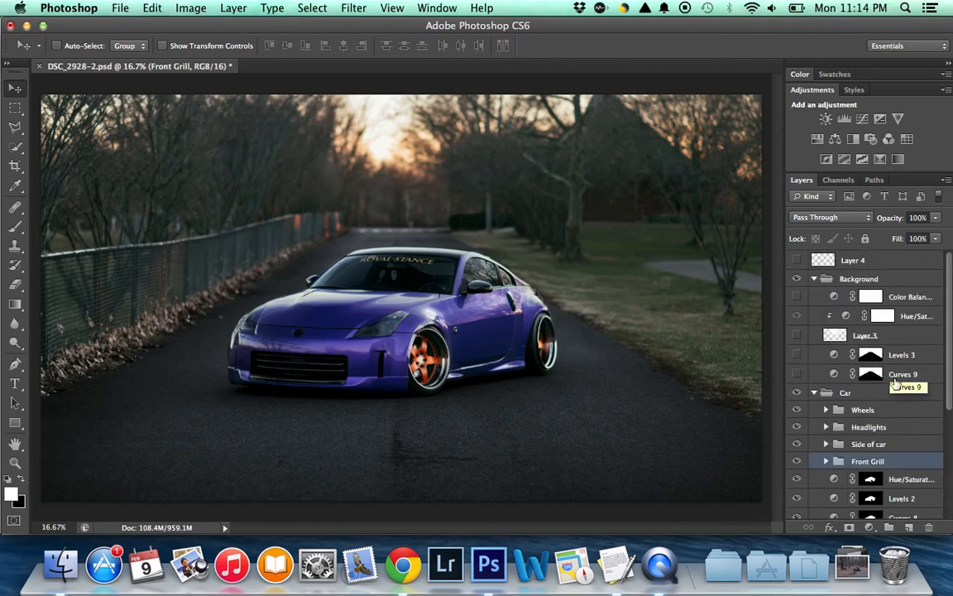
scroll(877, 365, down, 10)
scroll(873, 360, up, 10)
click(798, 375)
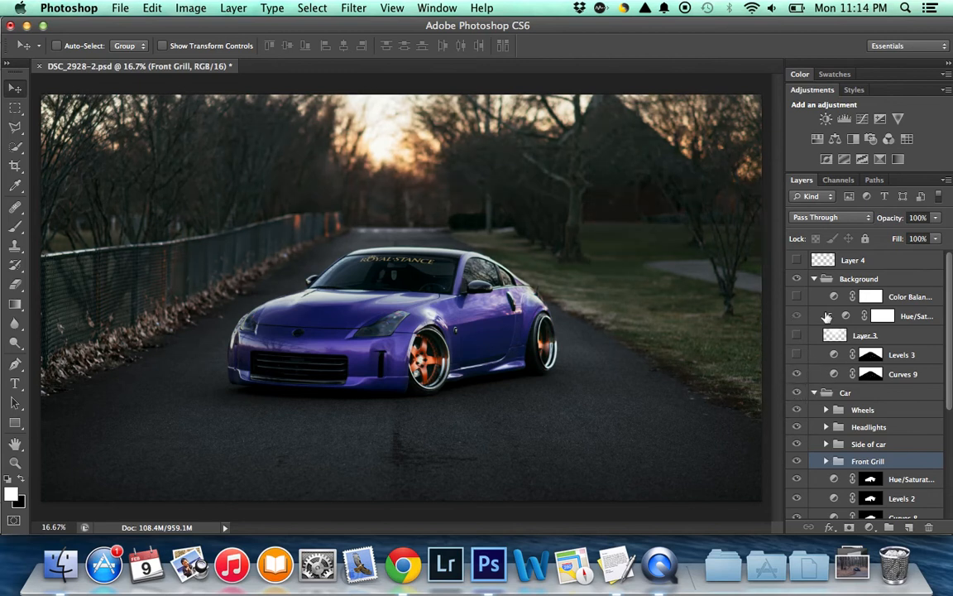
click(797, 355)
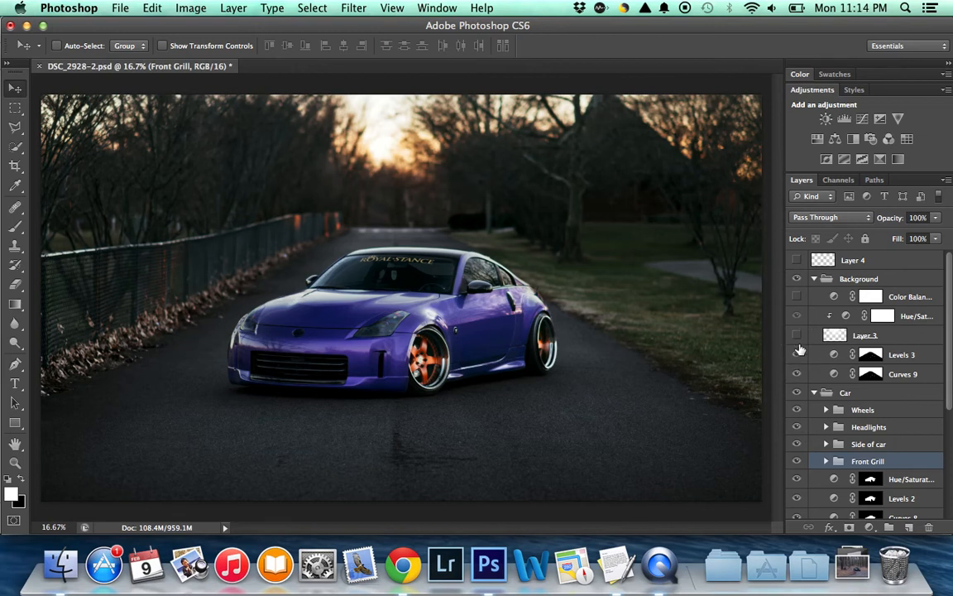
- Make Layer 3 visible, toggling it off and on to compare the sunset glow, and select it to check its blending settings
click(798, 335)
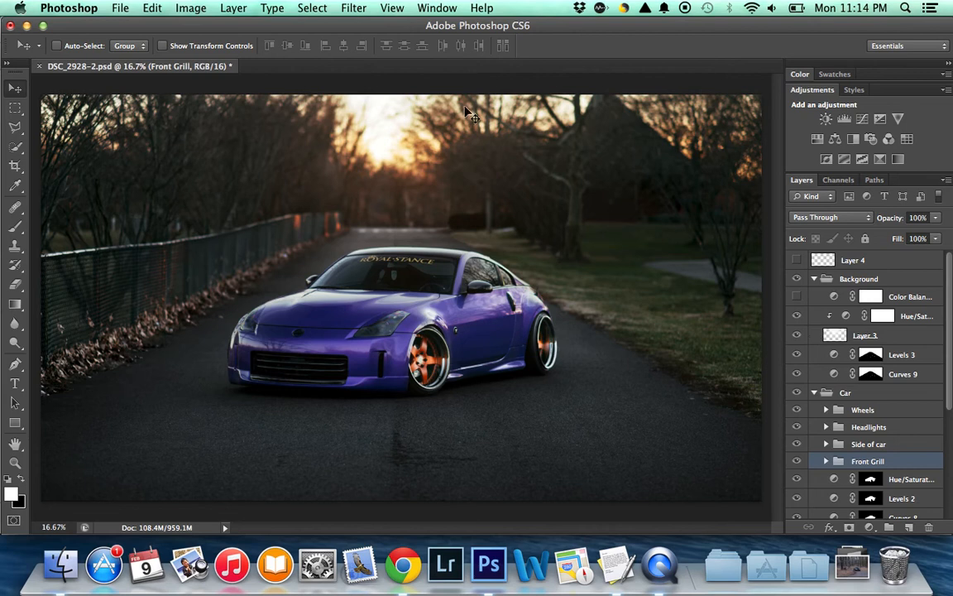
click(797, 335)
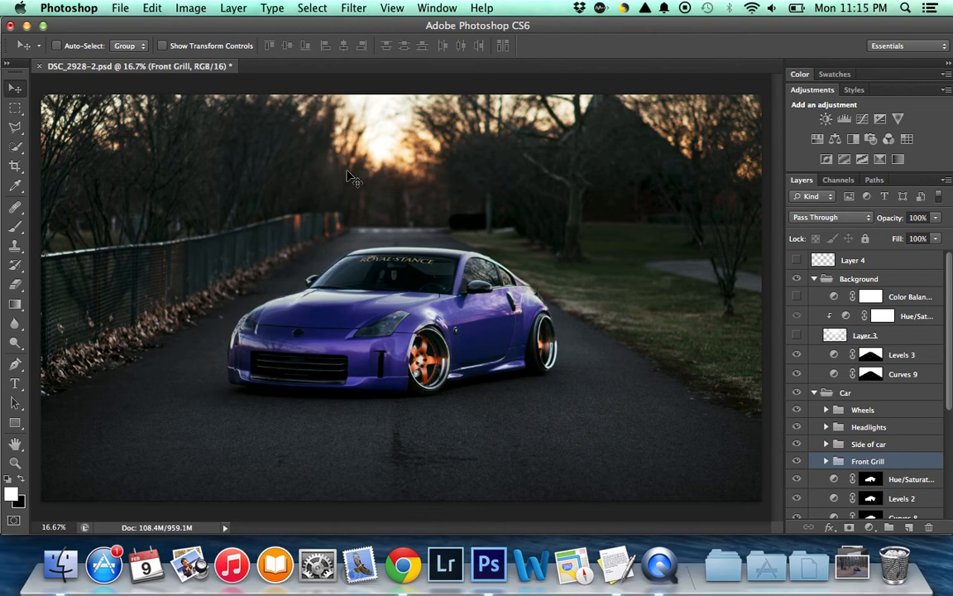
click(301, 161)
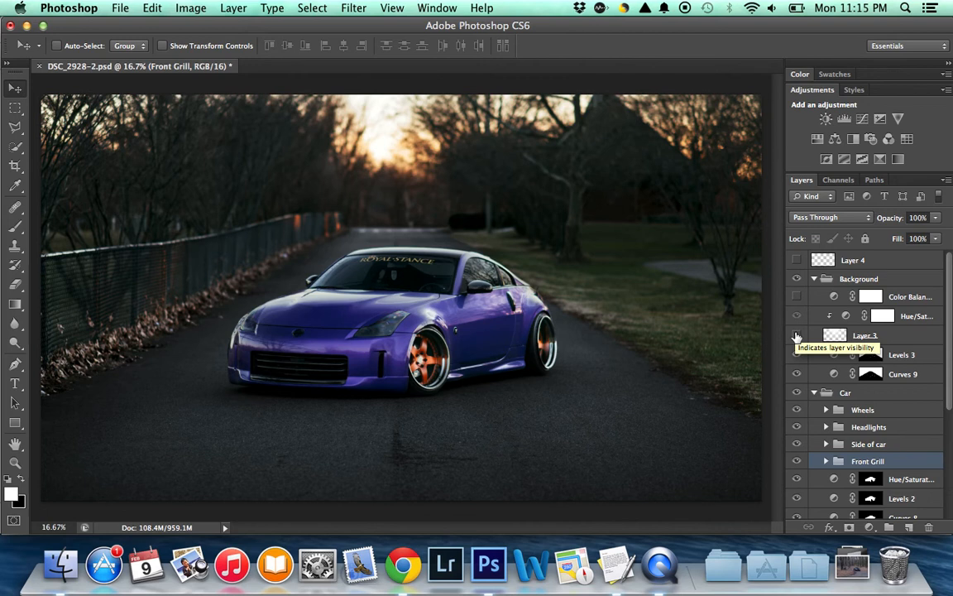
click(465, 158)
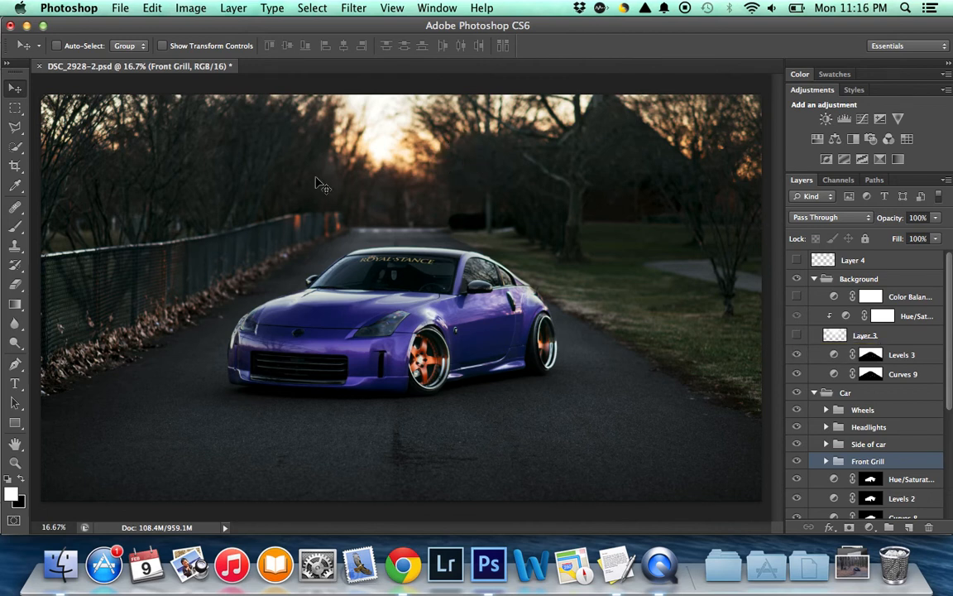
click(798, 337)
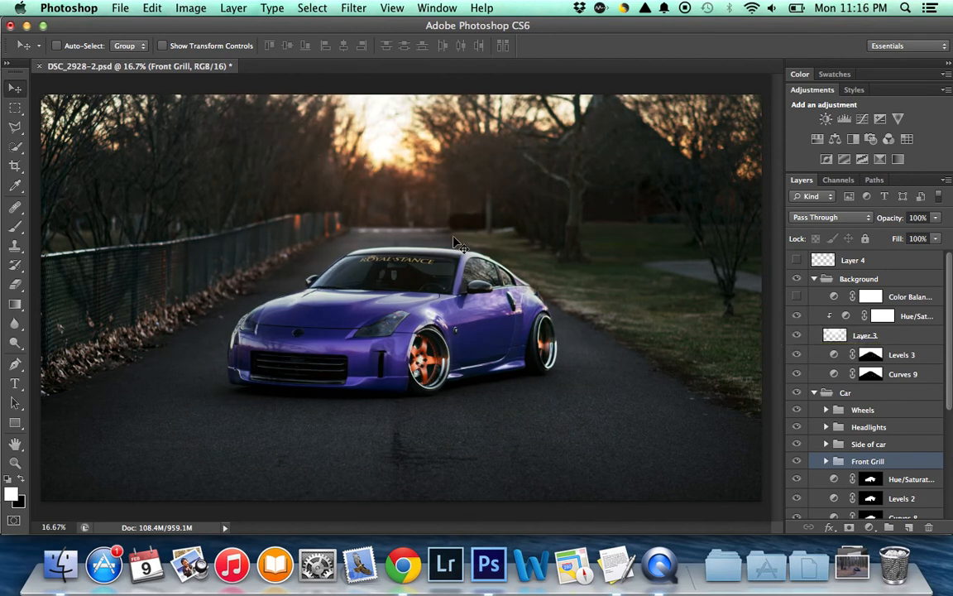
click(797, 336)
click(798, 335)
click(907, 335)
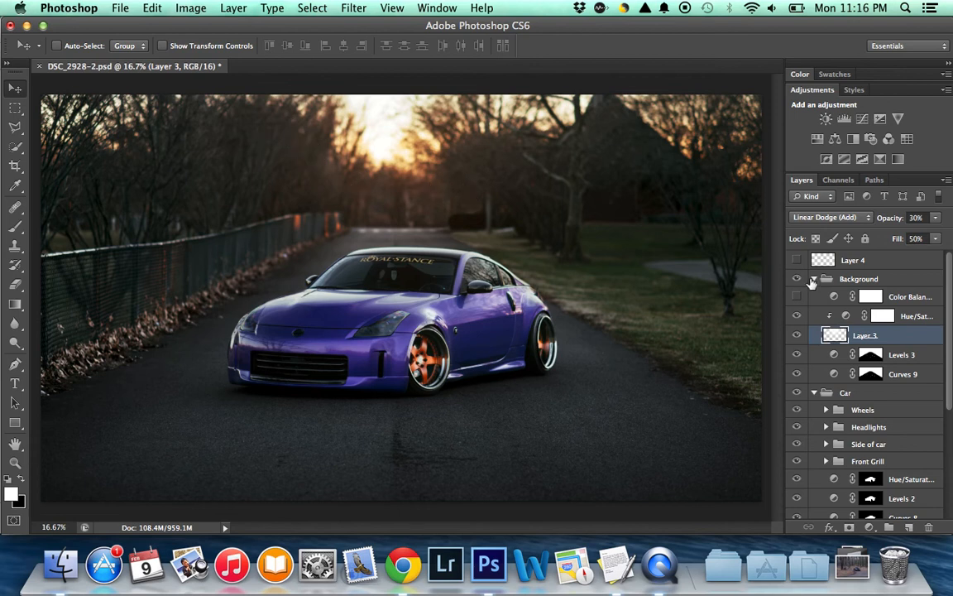
- Compare the glow without and with the Hue/Saturation adjustment clipped to Layer 3, and inspect that adjustment's colorize settings
click(795, 317)
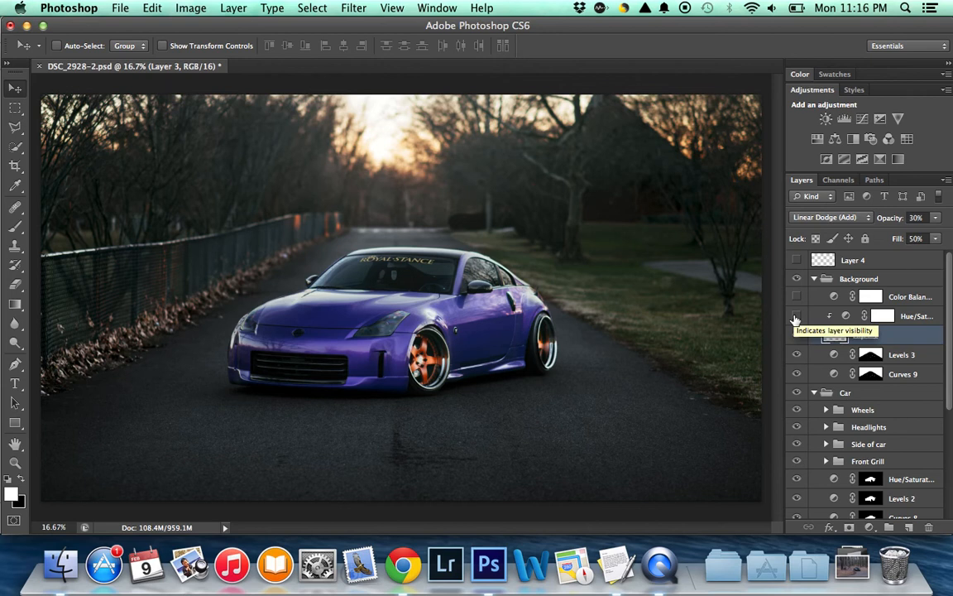
click(796, 319)
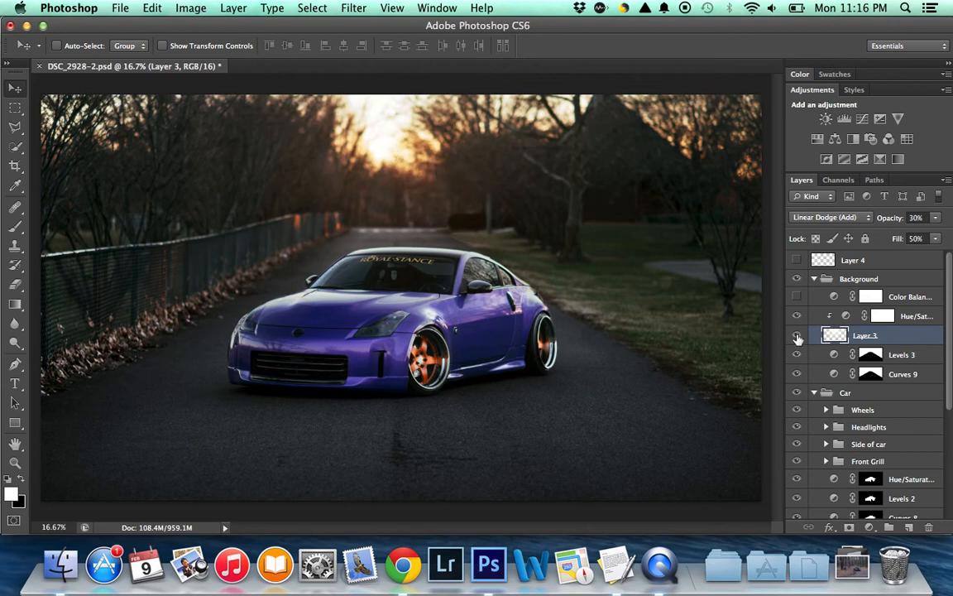
click(918, 317)
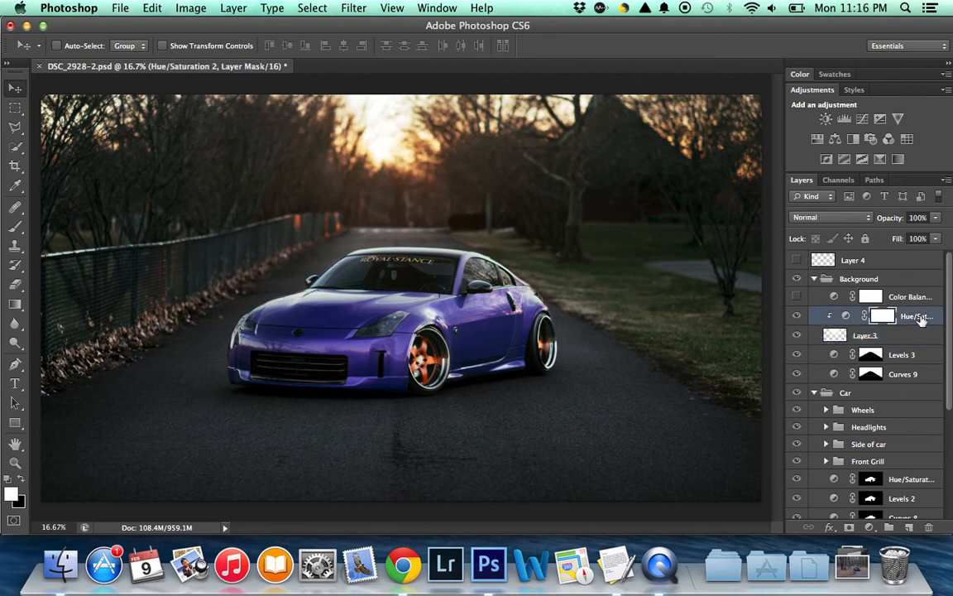
double_click(845, 315)
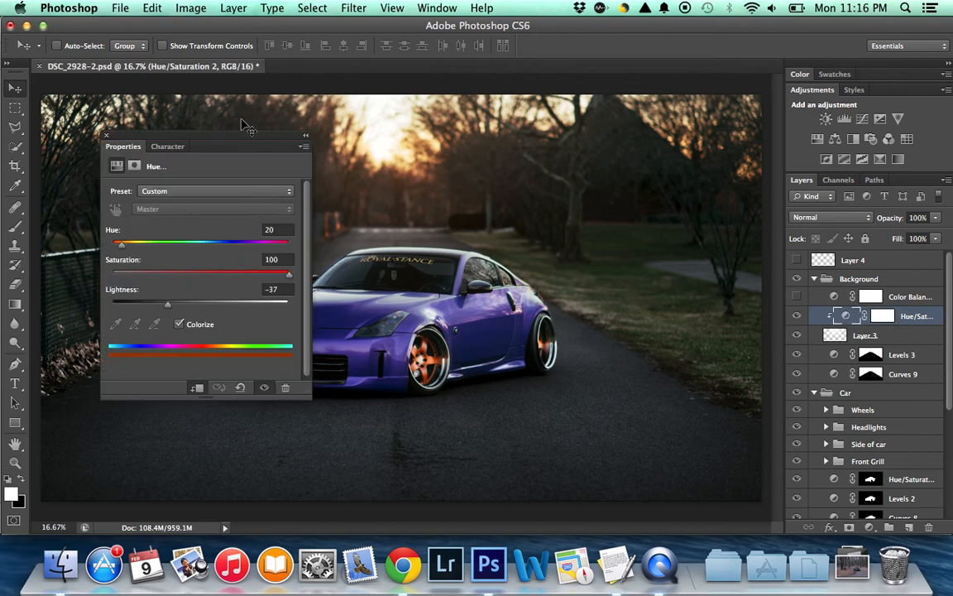
drag(248, 137, 214, 184)
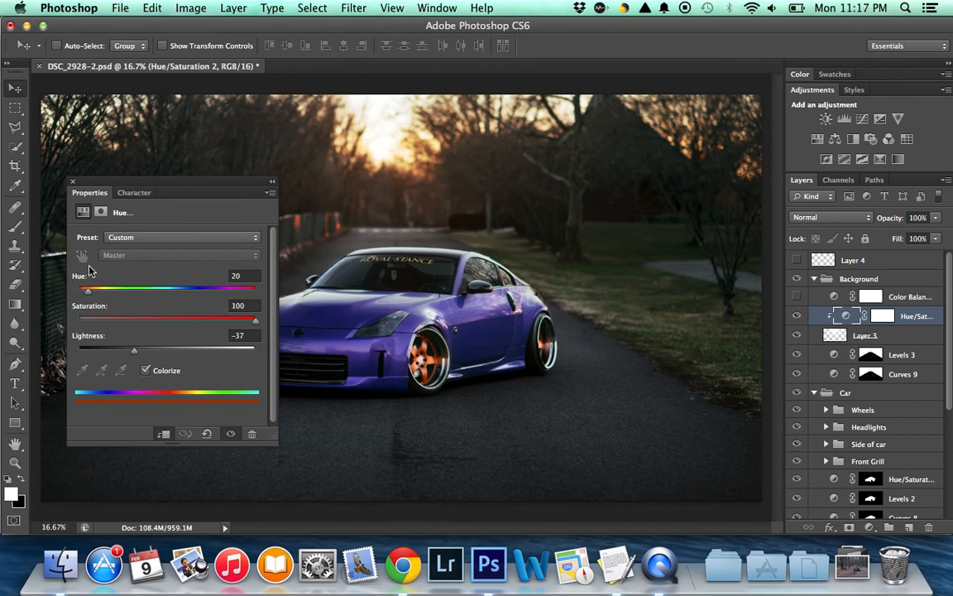
click(73, 180)
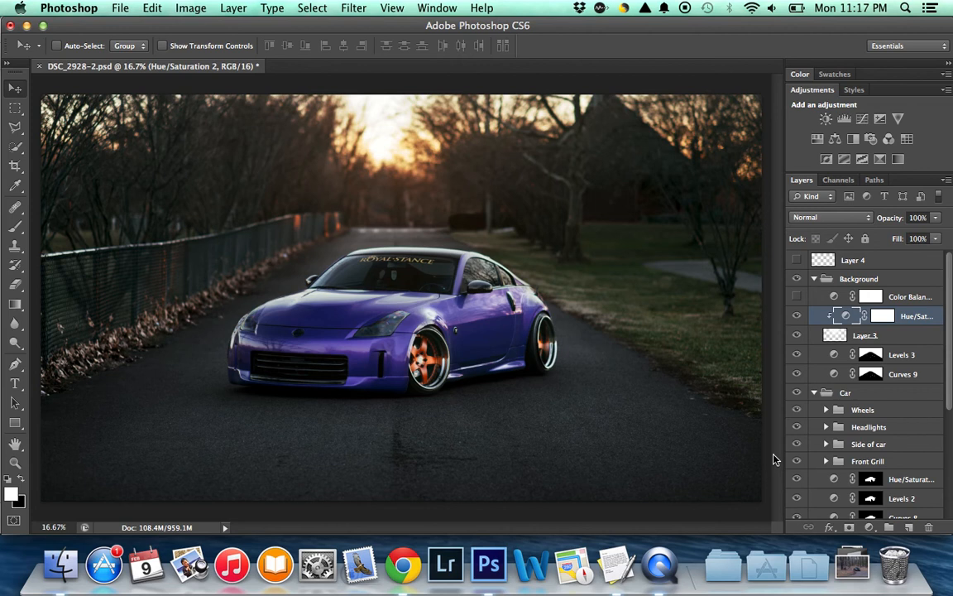
- Make the Background group's Color Balance adjustment visible and inspect its midtone, highlight and shadow settings
click(798, 297)
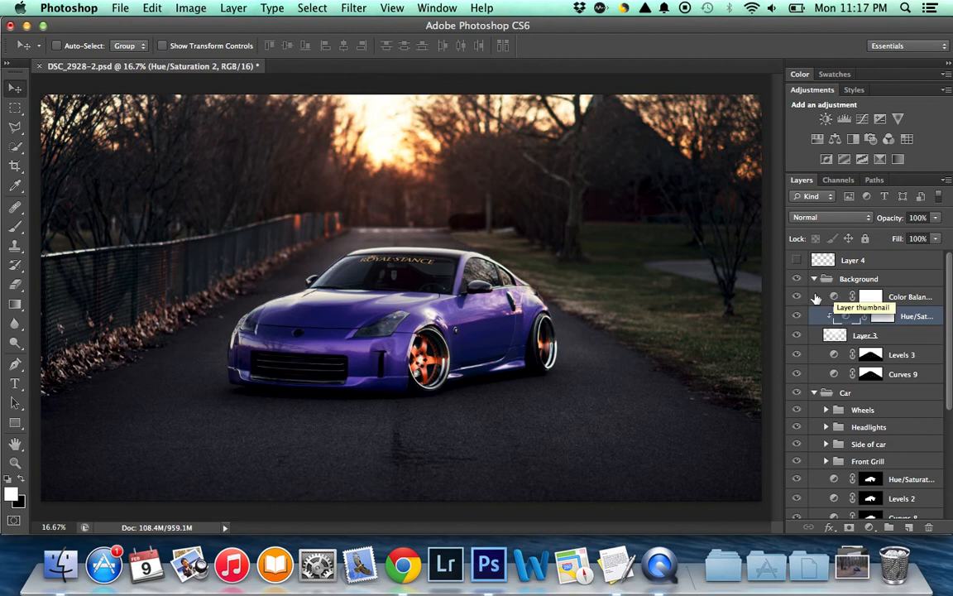
click(796, 296)
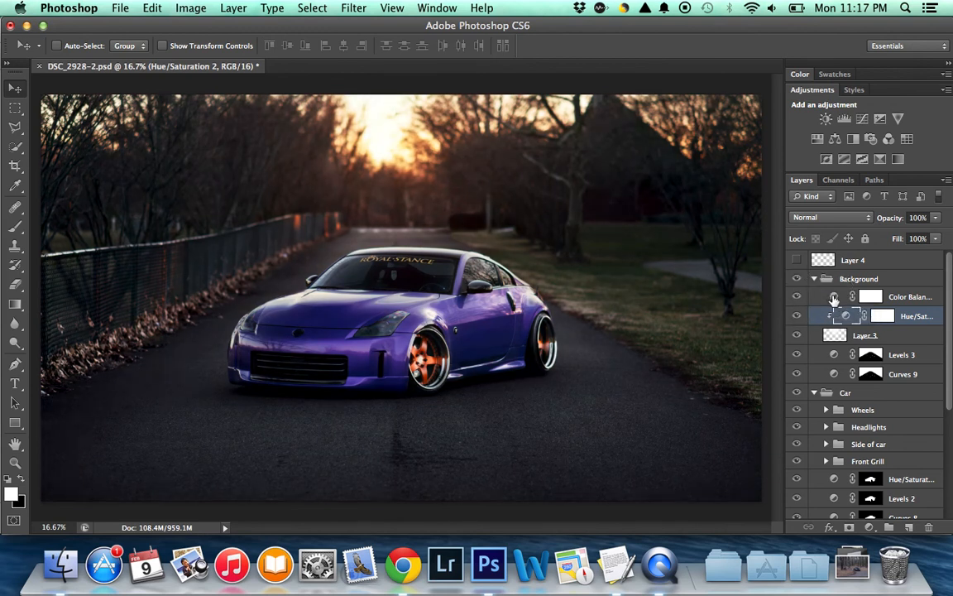
double_click(834, 298)
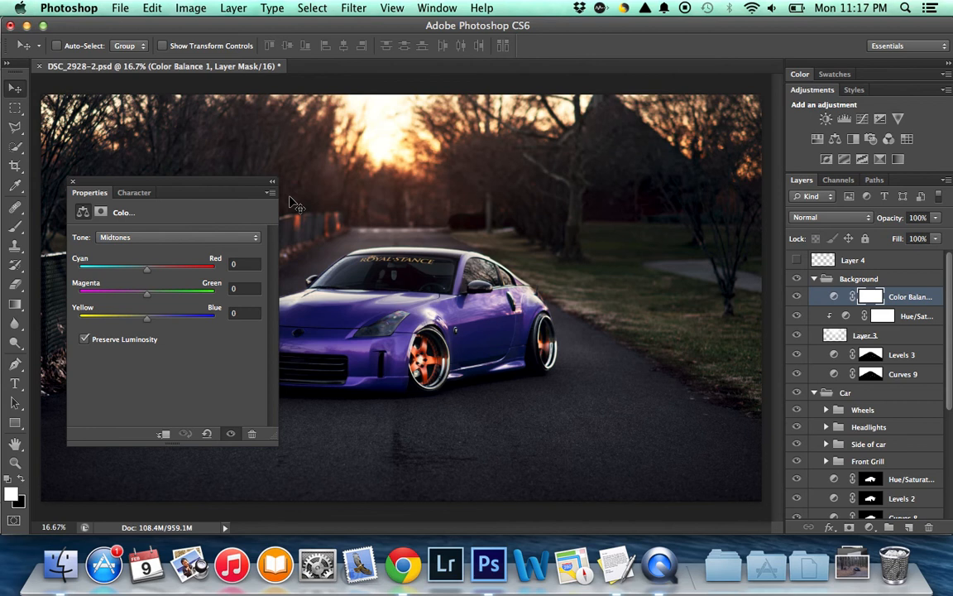
click(232, 240)
drag(230, 235, 223, 229)
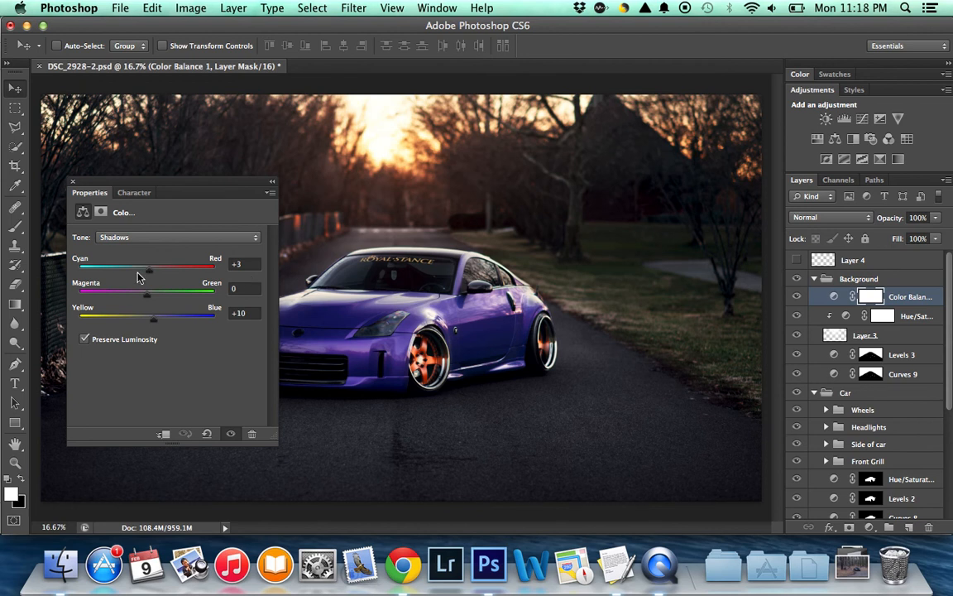
click(162, 237)
click(174, 257)
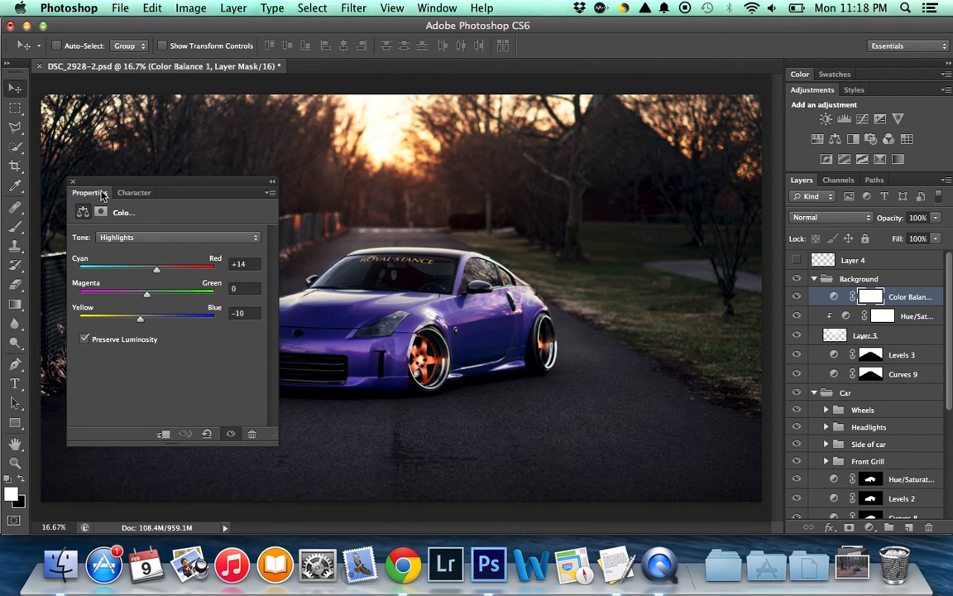
click(169, 239)
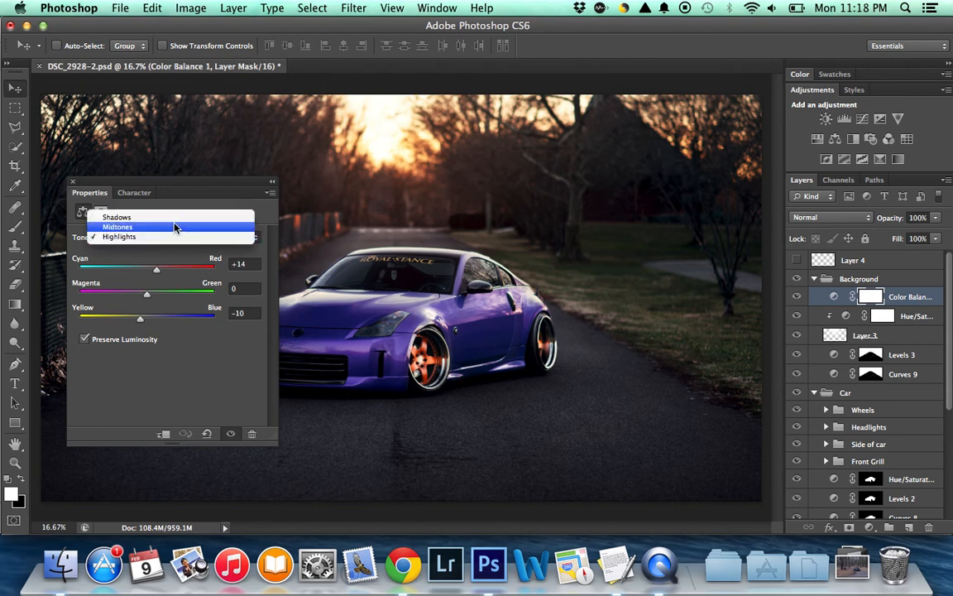
click(169, 217)
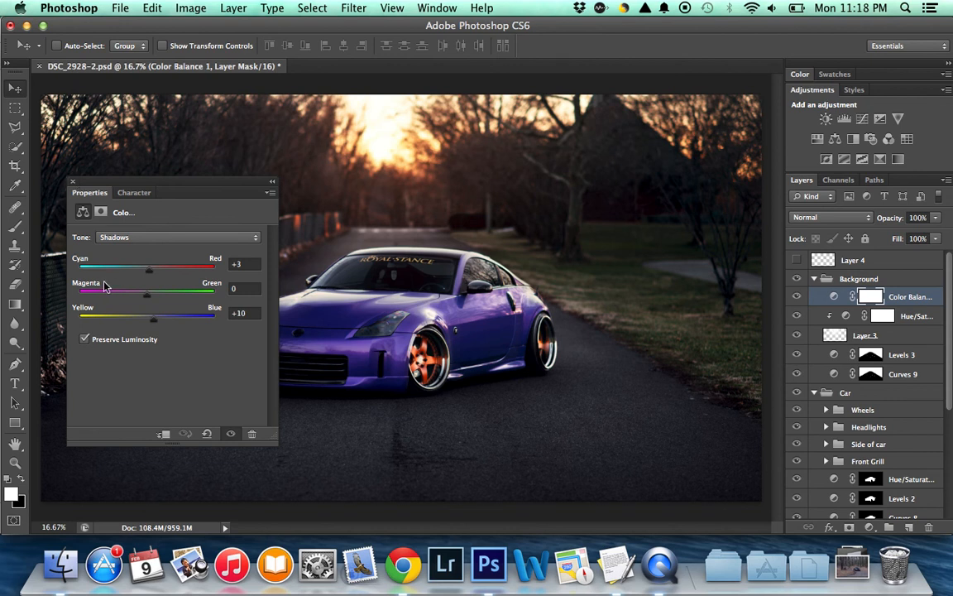
click(72, 180)
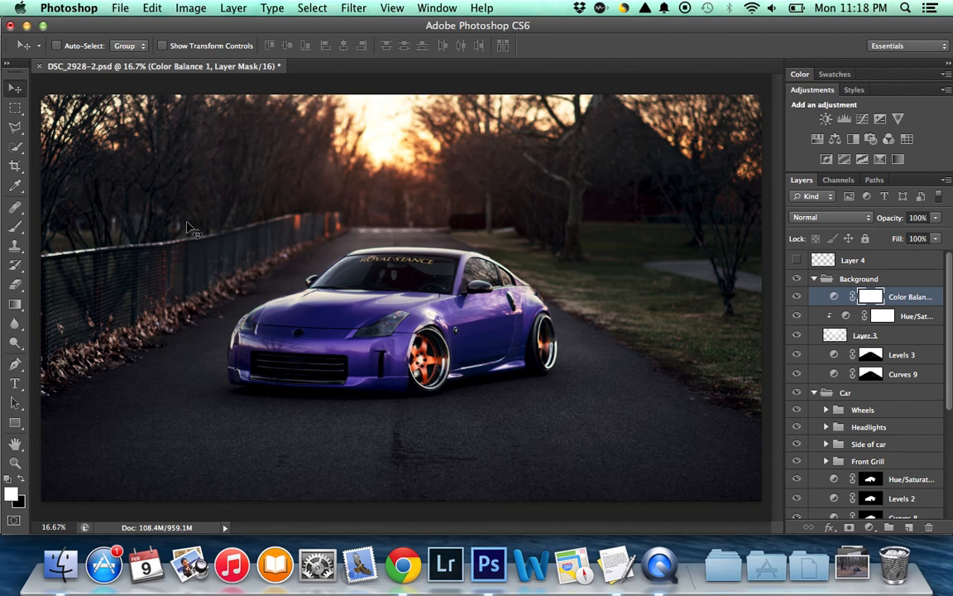
- Make the logo on Layer 4 visible and collapse the Background, Car, Ground and Layering groups
click(797, 260)
click(799, 261)
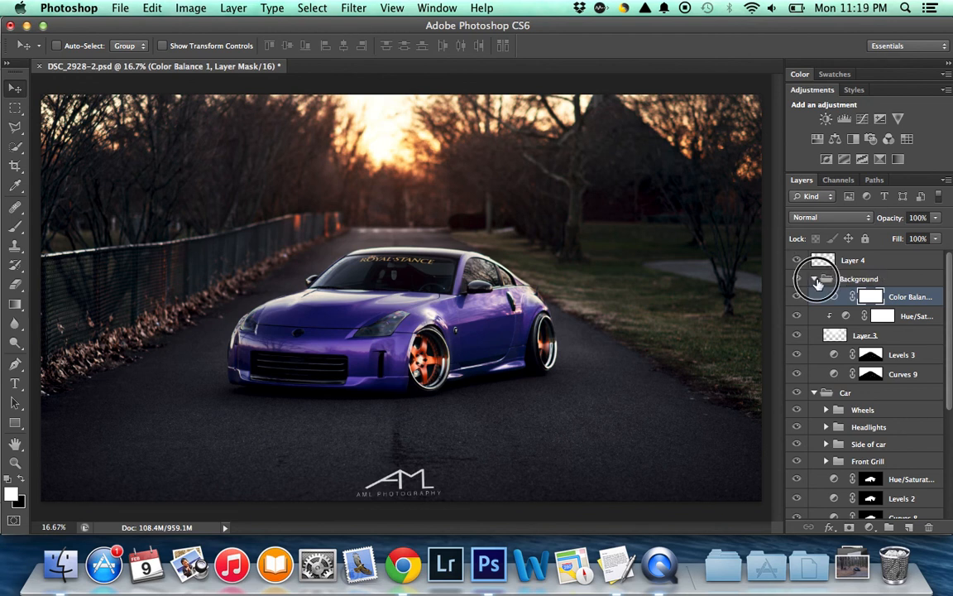
click(816, 280)
click(815, 296)
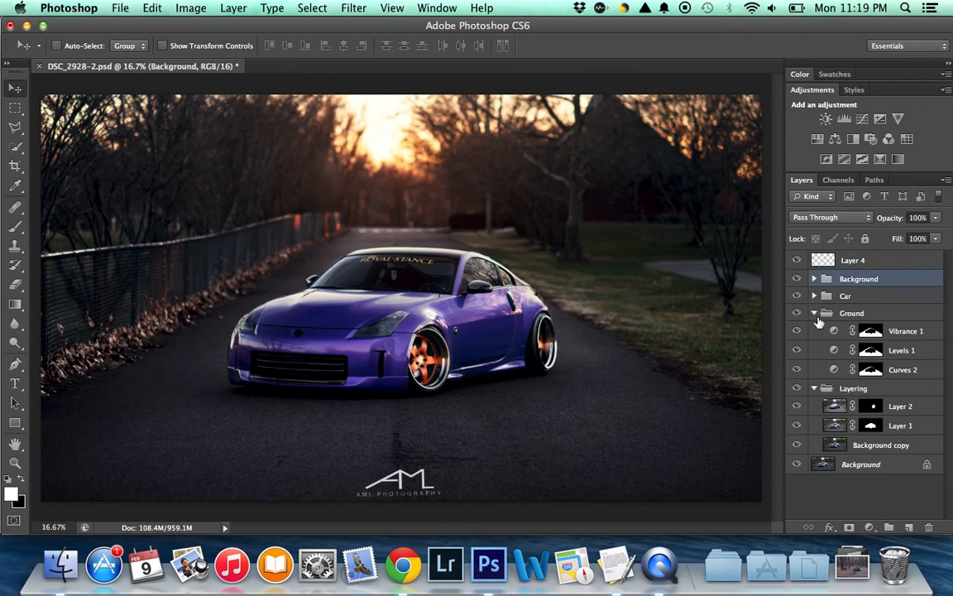
click(815, 314)
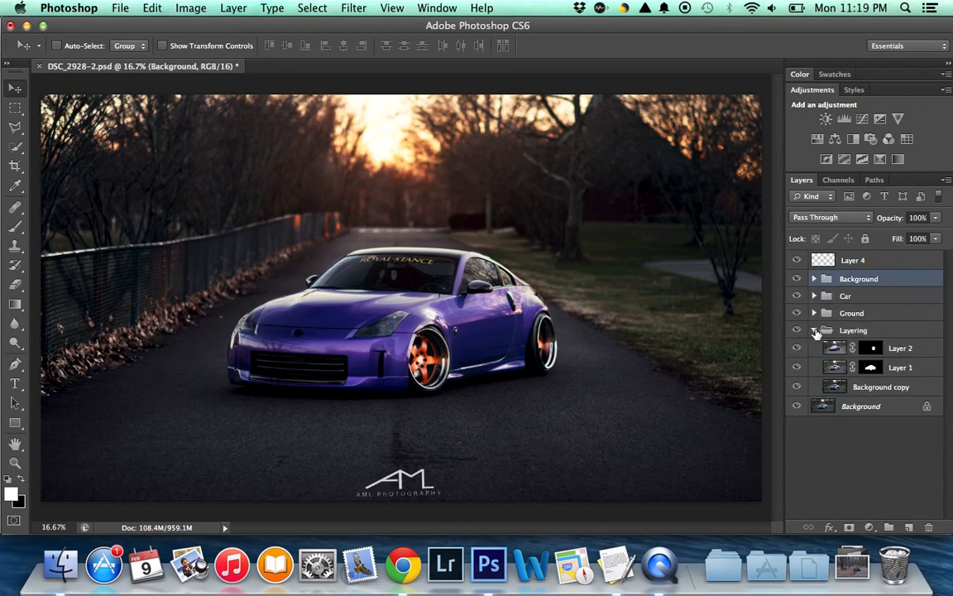
click(815, 330)
- Hide Layer 4 and the Background, Car, Ground and Layering groups to view the original photo alone
click(797, 261)
click(798, 278)
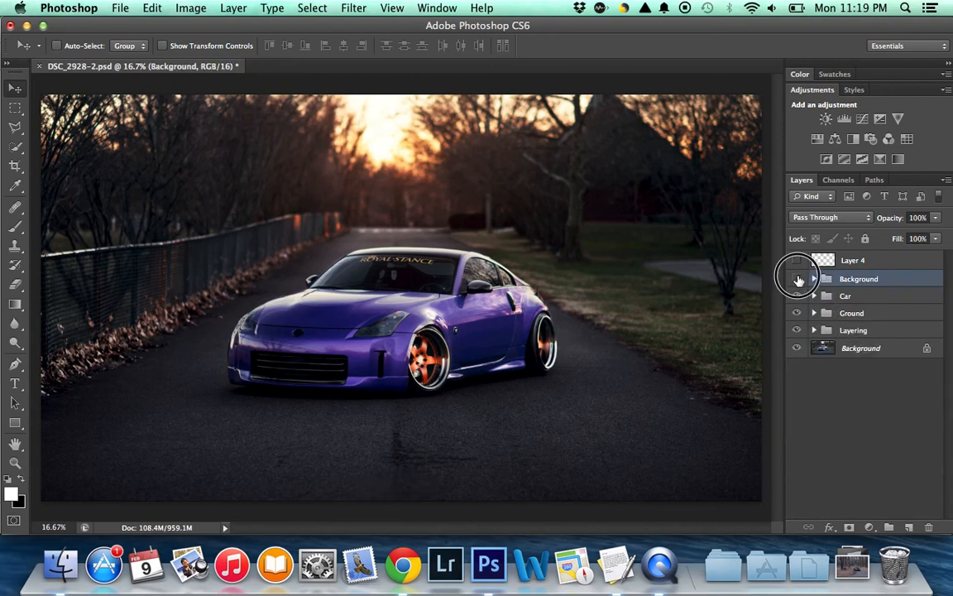
click(797, 296)
click(797, 313)
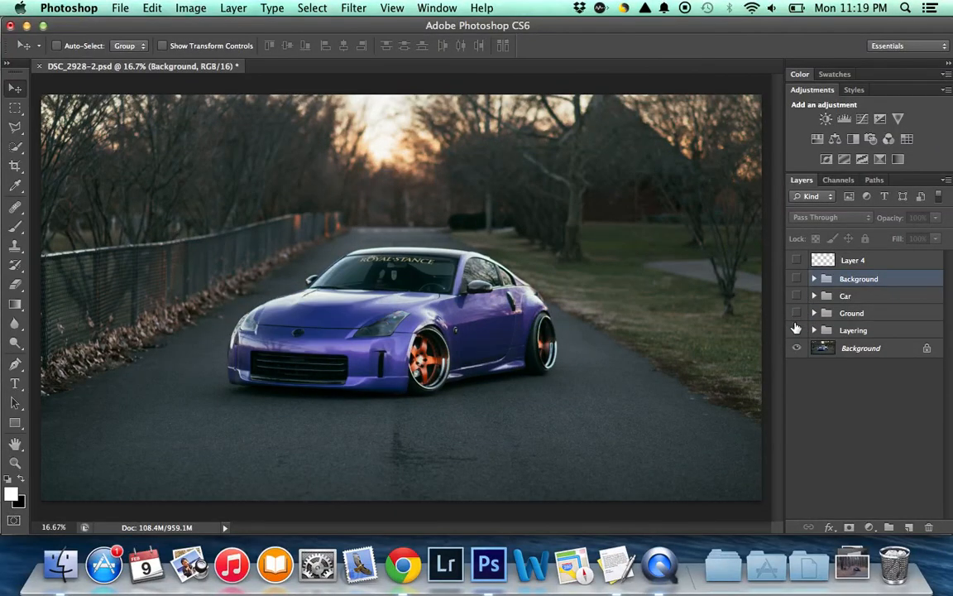
click(797, 331)
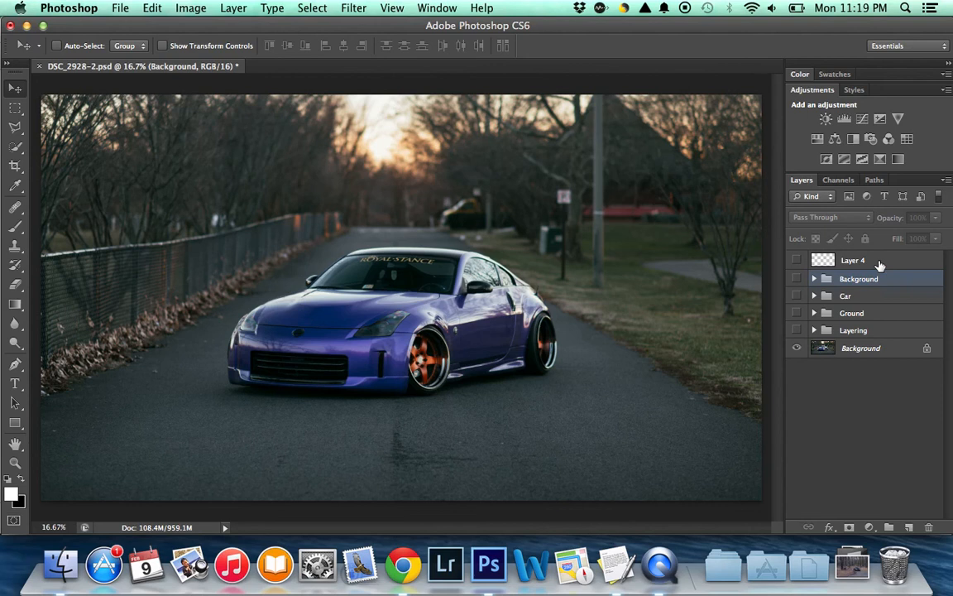
- Show the Layering, Ground, Car and Background groups and Layer 4 one by one from the bottom up to review each stage
click(797, 331)
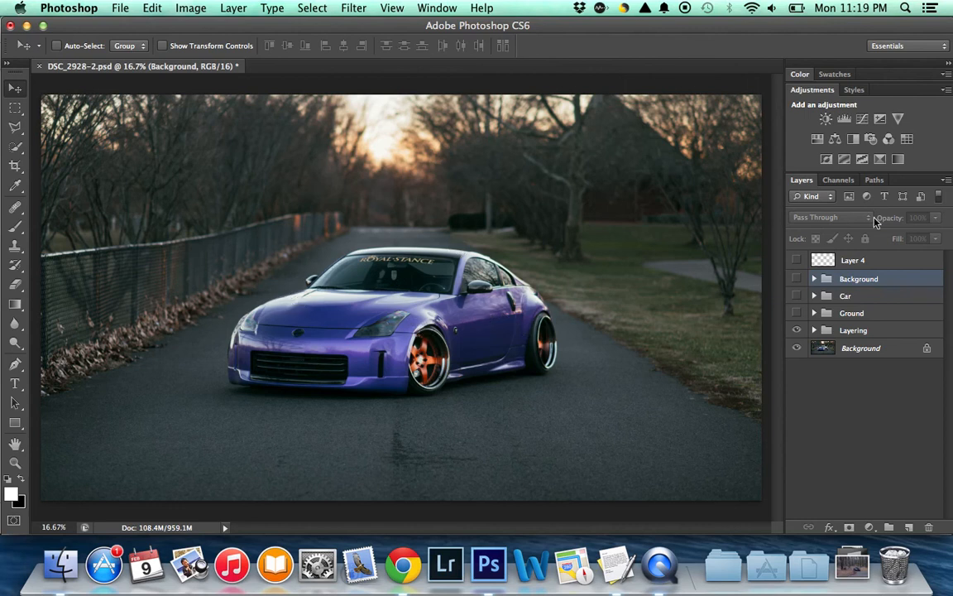
click(797, 314)
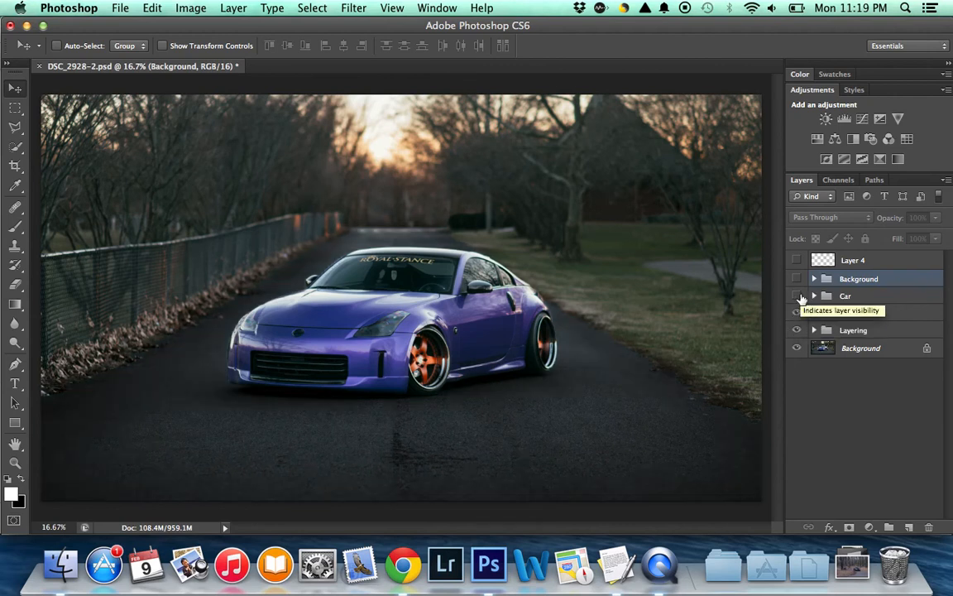
click(797, 296)
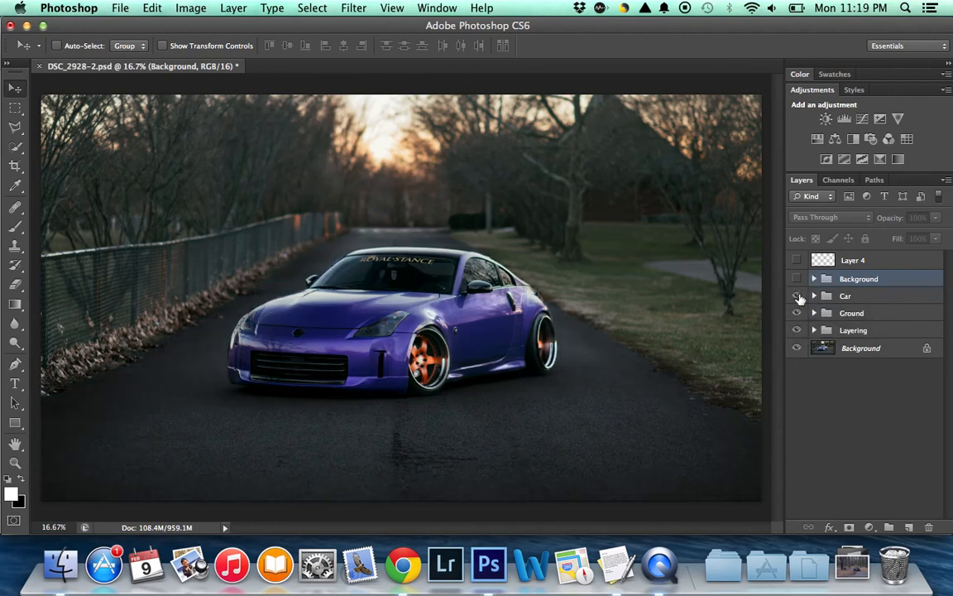
click(798, 279)
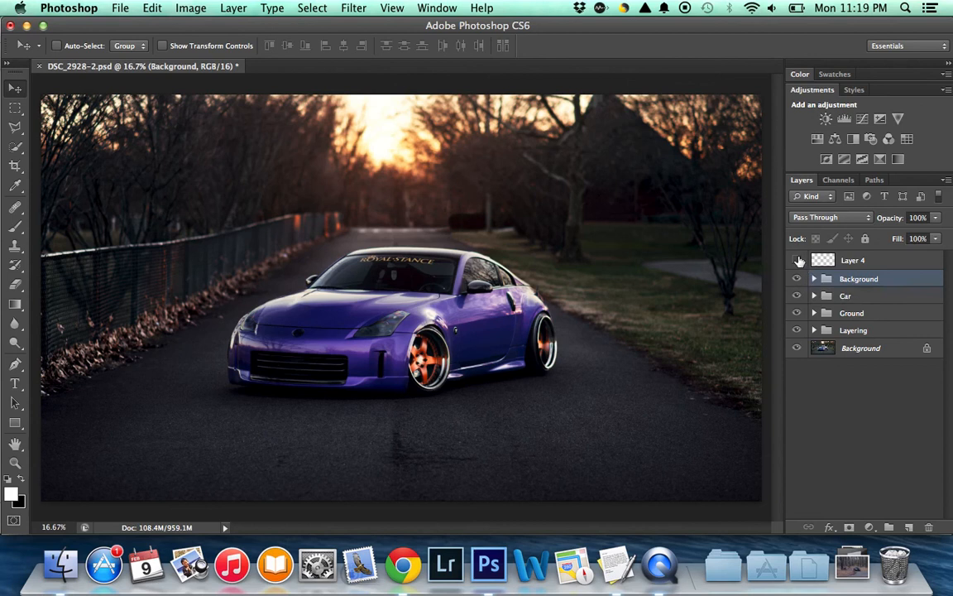
click(798, 260)
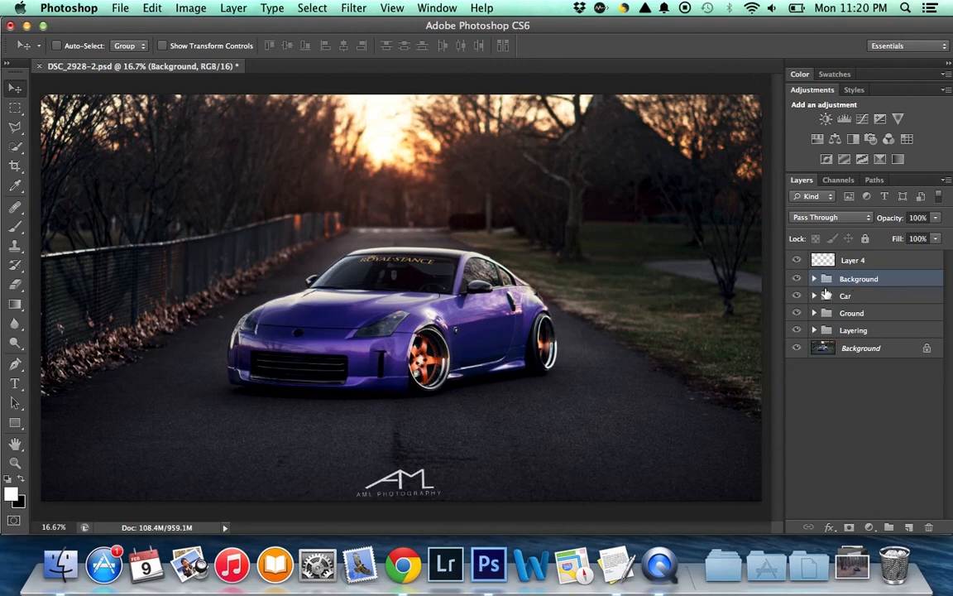
click(674, 550)
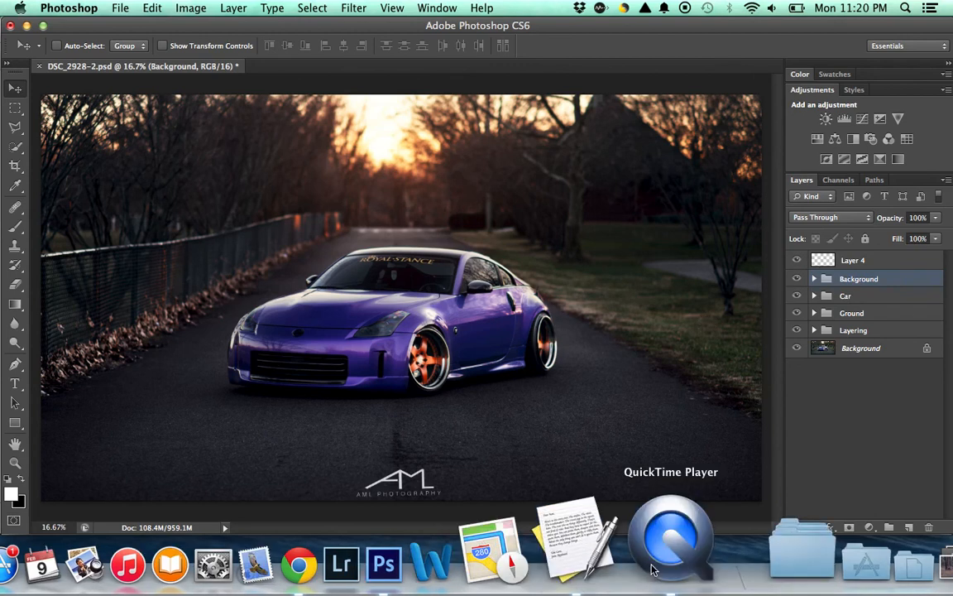